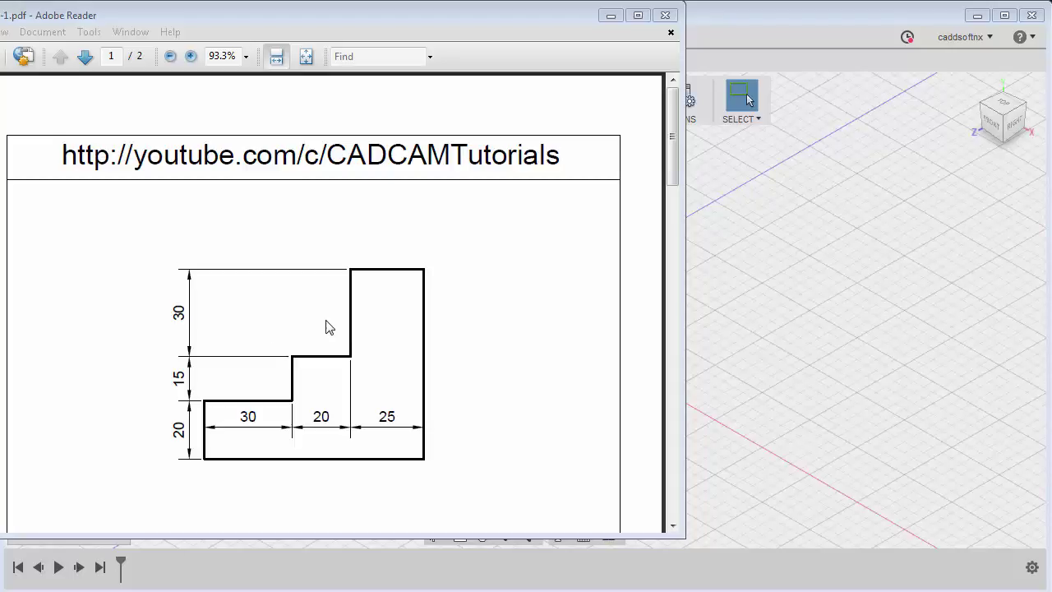
Review the dimensioned exercise drawings in the PDF, then return to the Fusion 360 workspace
{"action": "left_click_drag", "start_coordinate": [679, 172], "coordinate": [679, 399]}
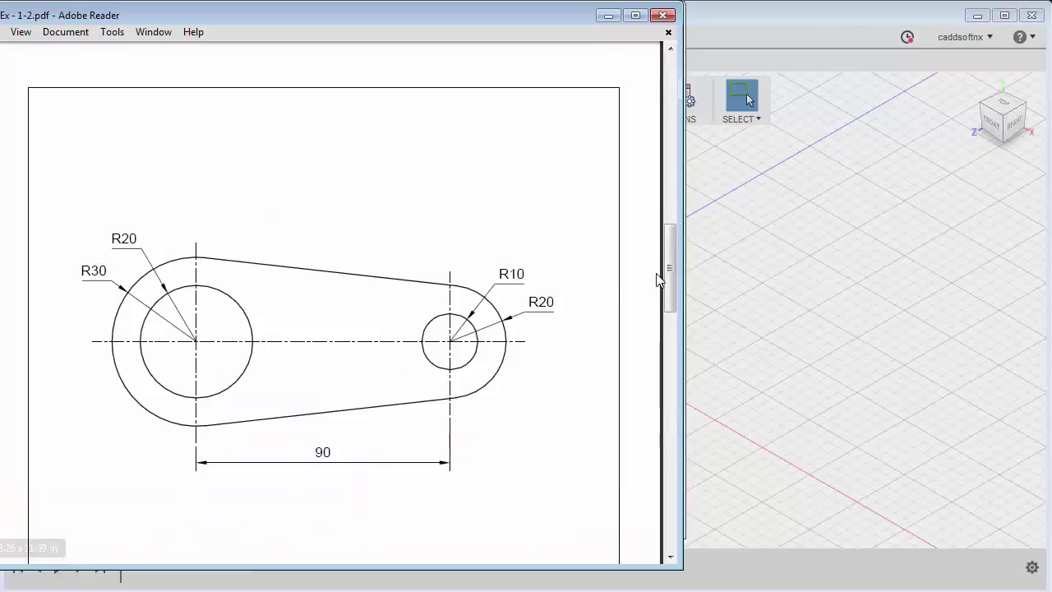
{"action": "left_click_drag", "start_coordinate": [670, 267], "coordinate": [670, 430]}
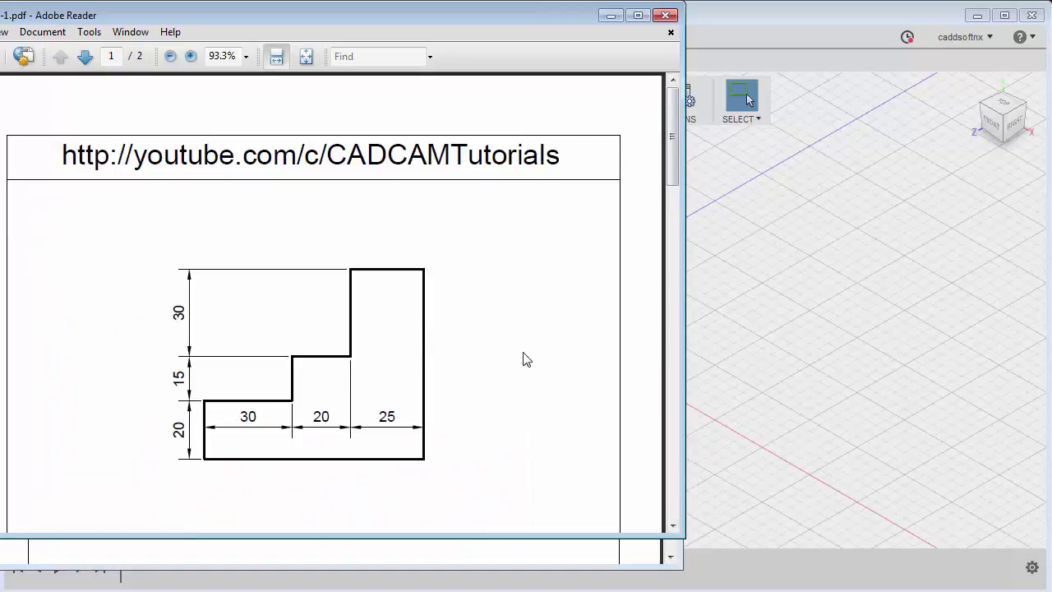
{"action": "left_click", "coordinate": [927, 335]}
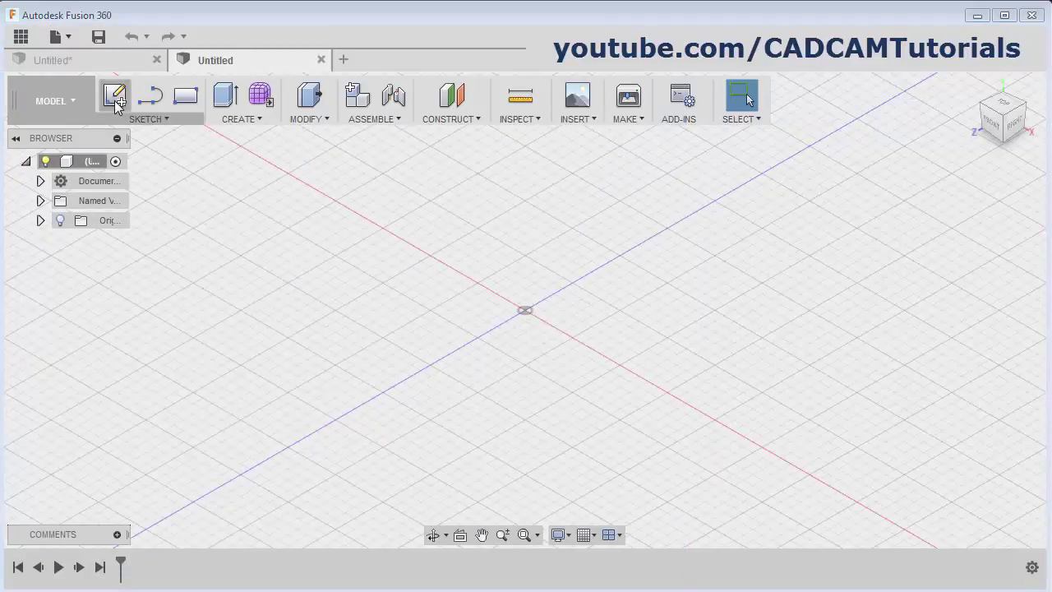
Create a new sketch on the XY plane, with the origin panned toward the lower left
{"action": "left_click", "coordinate": [114, 95]}
{"action": "left_click", "coordinate": [536, 353]}
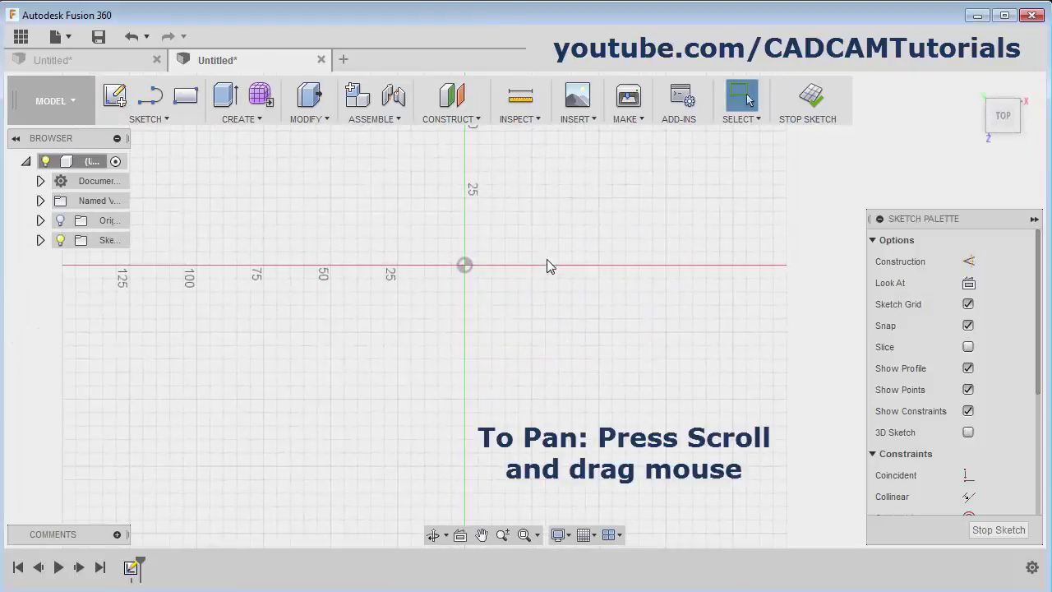
{"action": "mouse_move", "coordinate": [548, 264]}
{"action": "middle_mouse_down"}
{"action": "mouse_move", "coordinate": [401, 381]}
{"action": "mouse_move", "coordinate": [379, 437]}
{"action": "middle_mouse_up"}
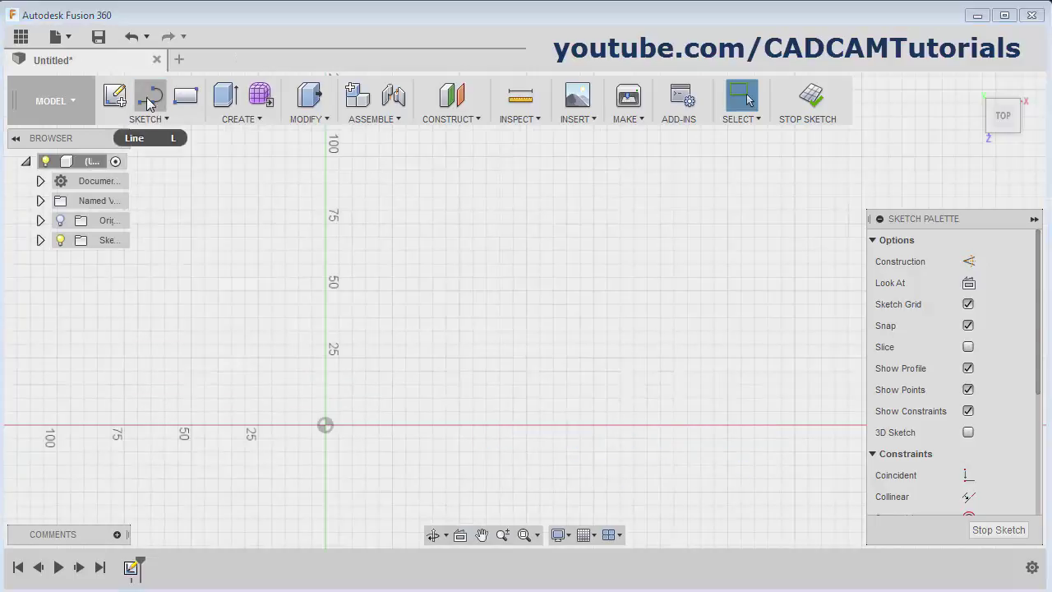
Draw the closed stepped line outline from the origin, up and back down to the origin
{"action": "left_click", "coordinate": [149, 96]}
{"action": "left_click", "coordinate": [325, 425]}
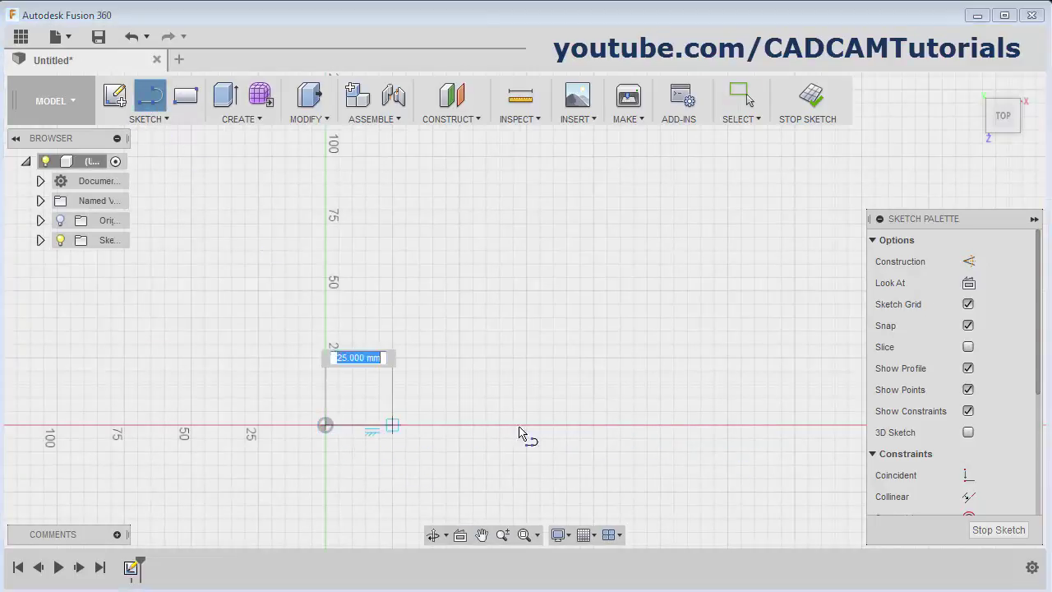
{"action": "left_click", "coordinate": [594, 425]}
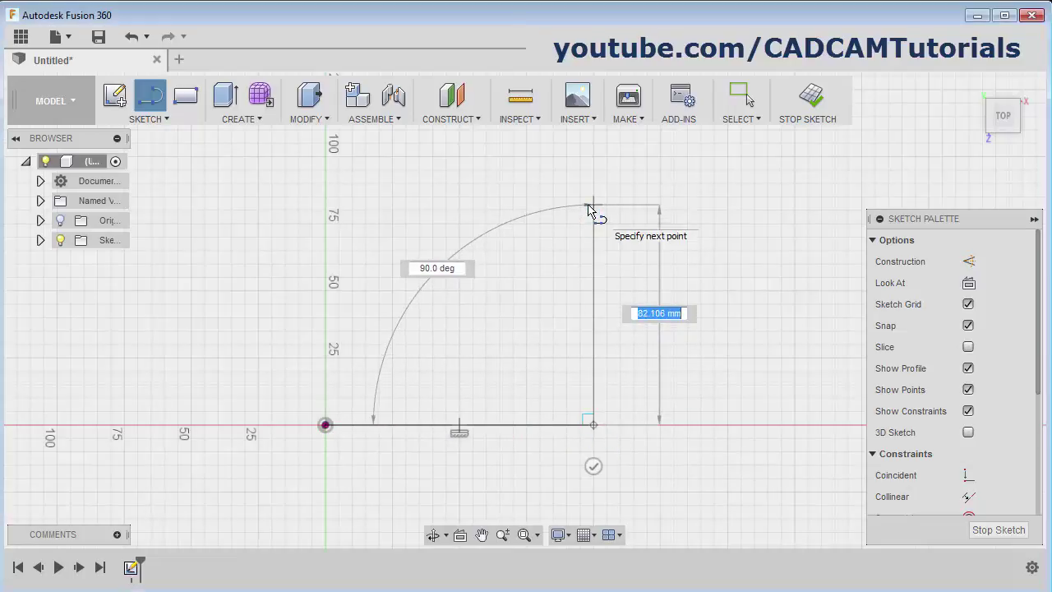
{"action": "left_click", "coordinate": [589, 206]}
{"action": "left_click", "coordinate": [498, 205]}
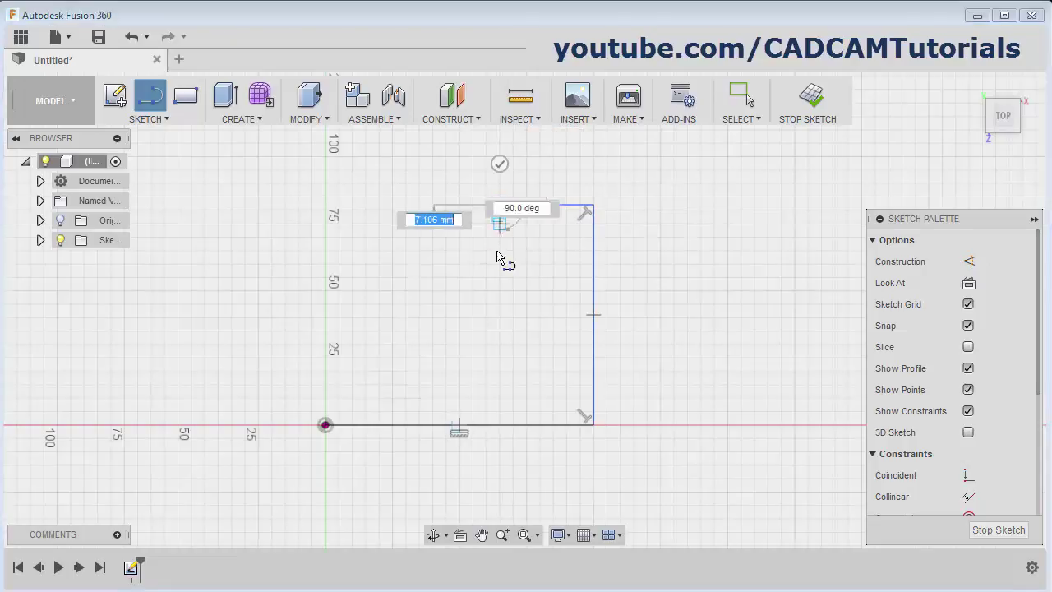
{"action": "left_click", "coordinate": [499, 285]}
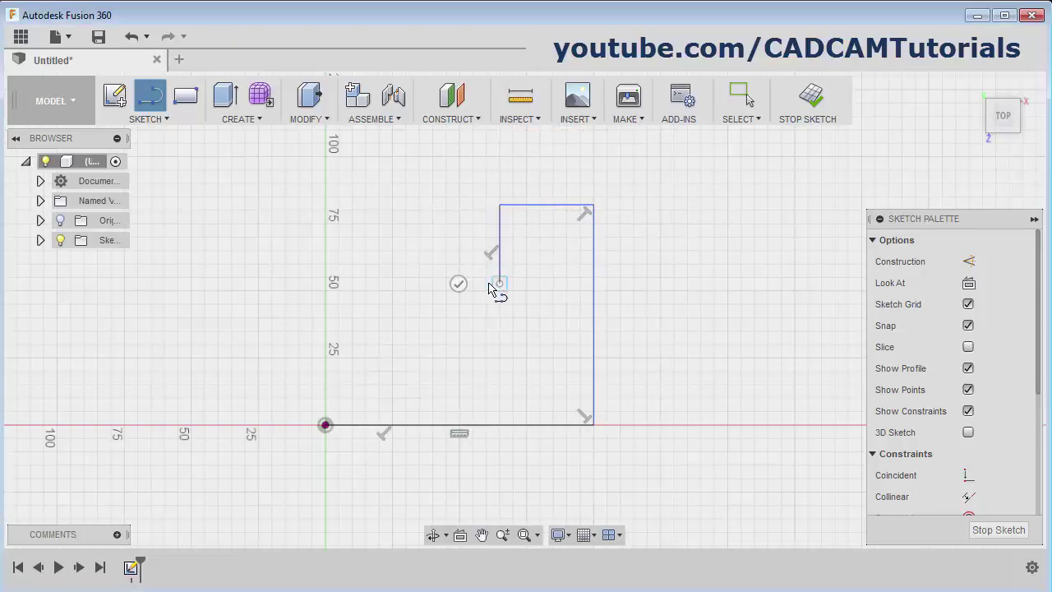
{"action": "left_click", "coordinate": [392, 284]}
{"action": "left_click", "coordinate": [392, 356]}
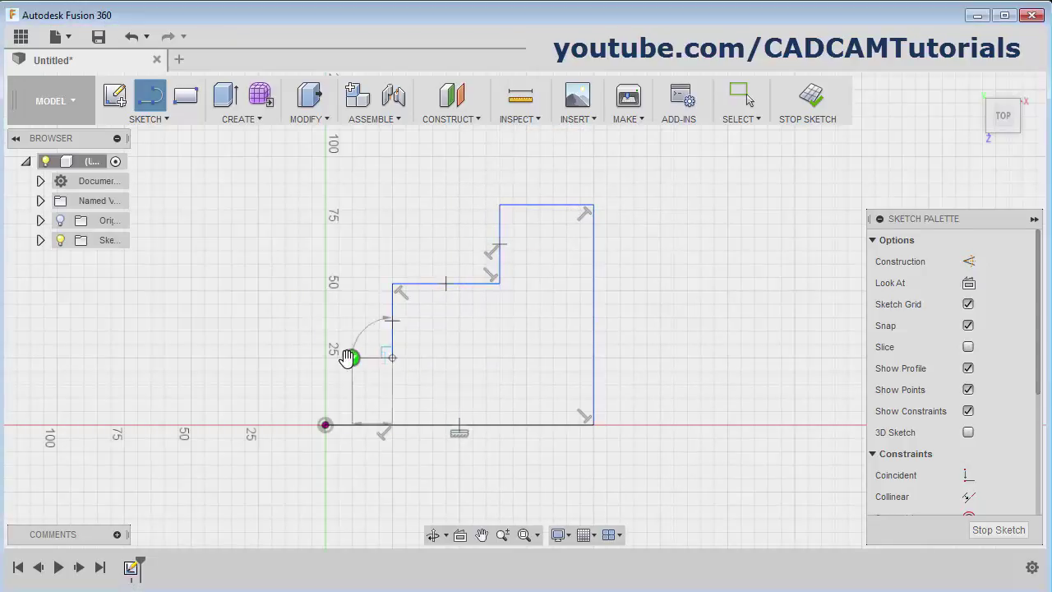
{"action": "left_click", "coordinate": [325, 356]}
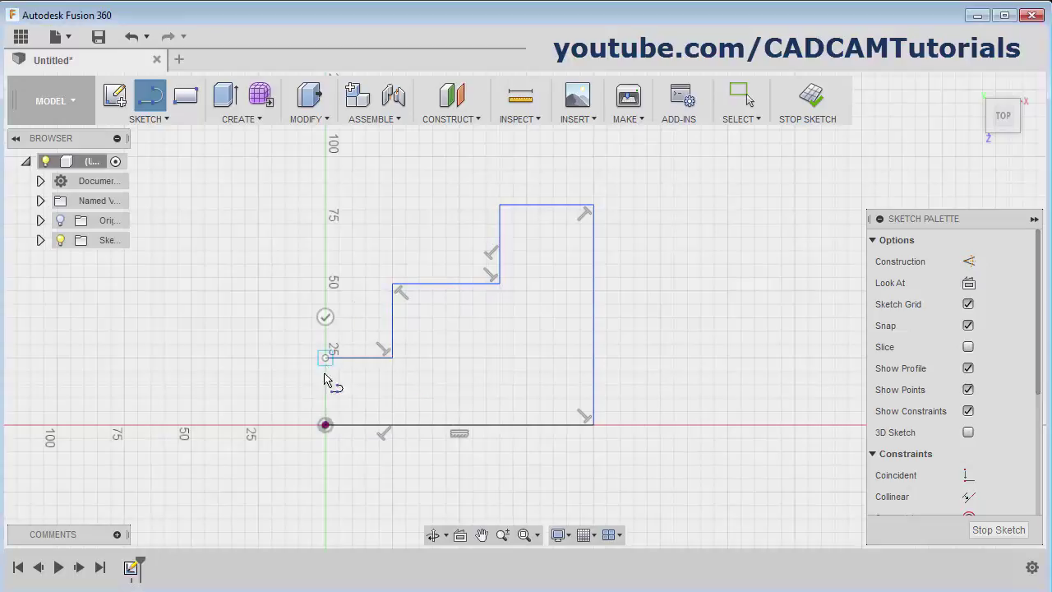
{"action": "left_click", "coordinate": [325, 424]}
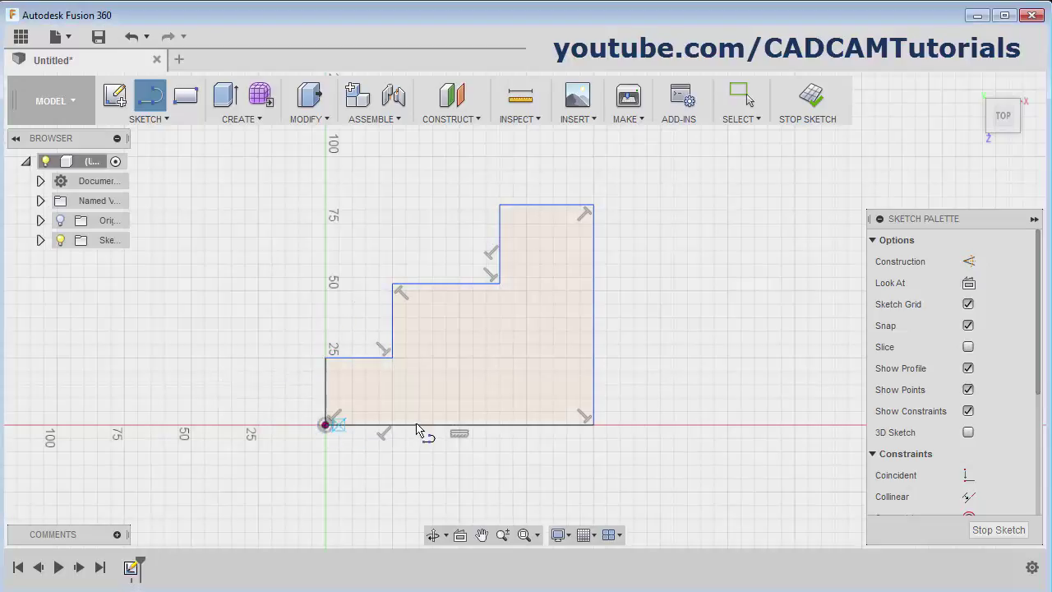
{"action": "left_click", "coordinate": [168, 120]}
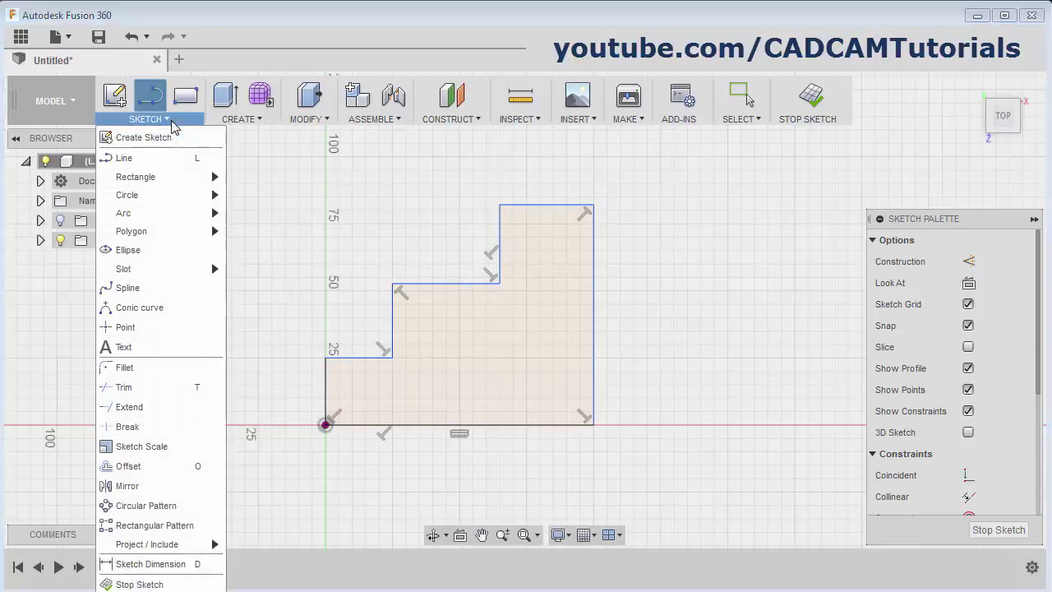
Dimension the bottom line as 75 mm wide and the right side as 65 mm tall
{"action": "left_click", "coordinate": [150, 564]}
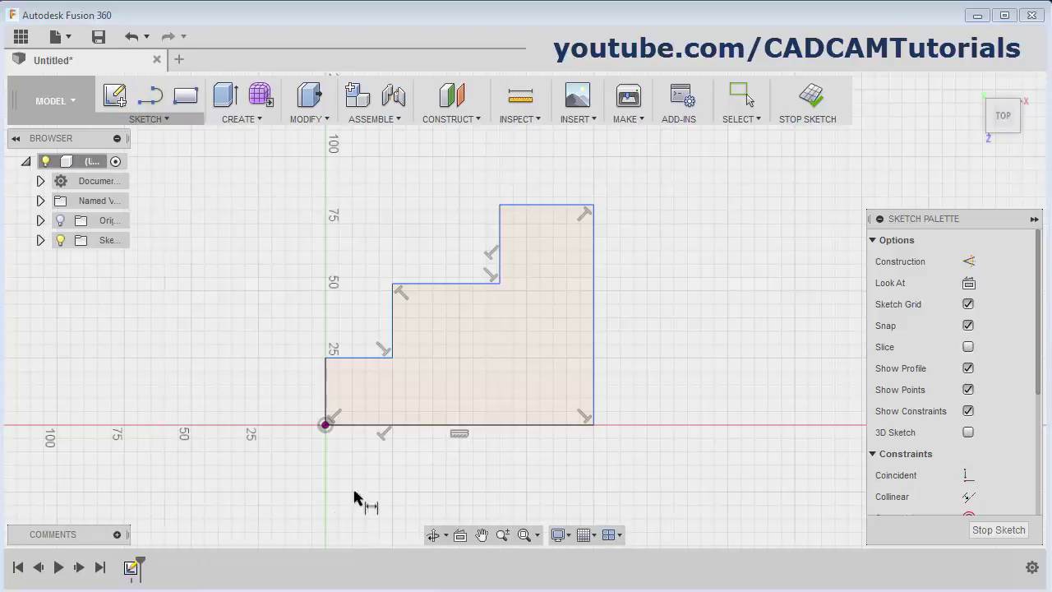
{"action": "left_click", "coordinate": [491, 428]}
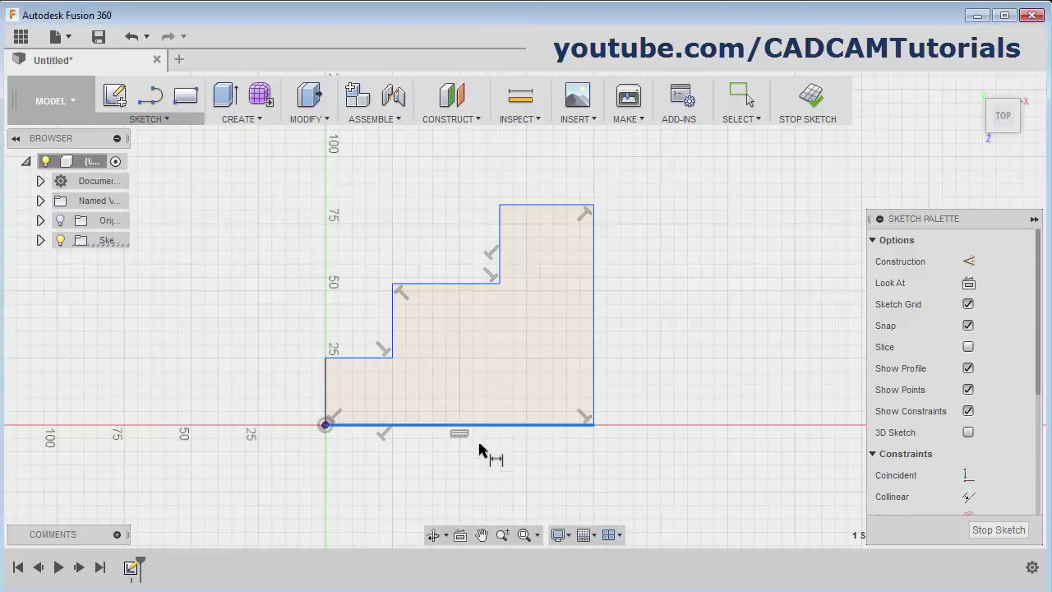
{"action": "left_click", "coordinate": [447, 479]}
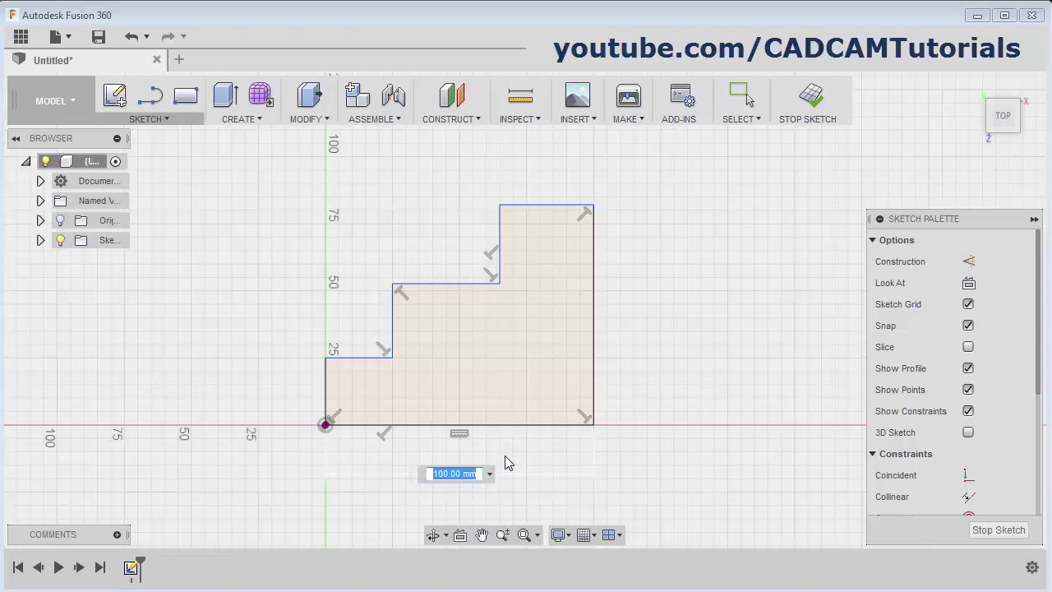
{"action": "type", "text": "75"}
{"action": "key", "text": "Return"}
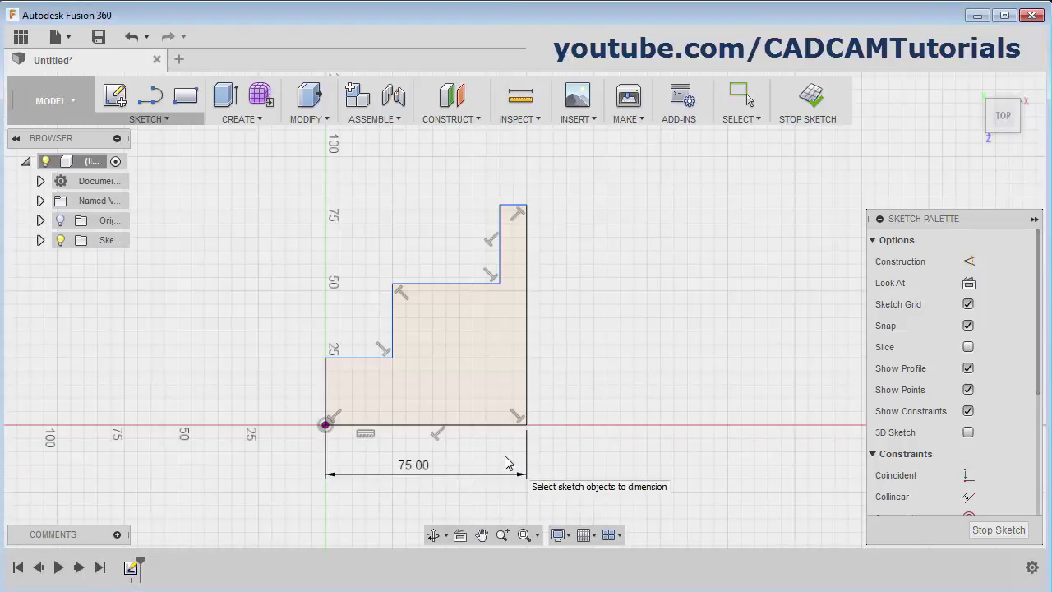
{"action": "left_click", "coordinate": [529, 347]}
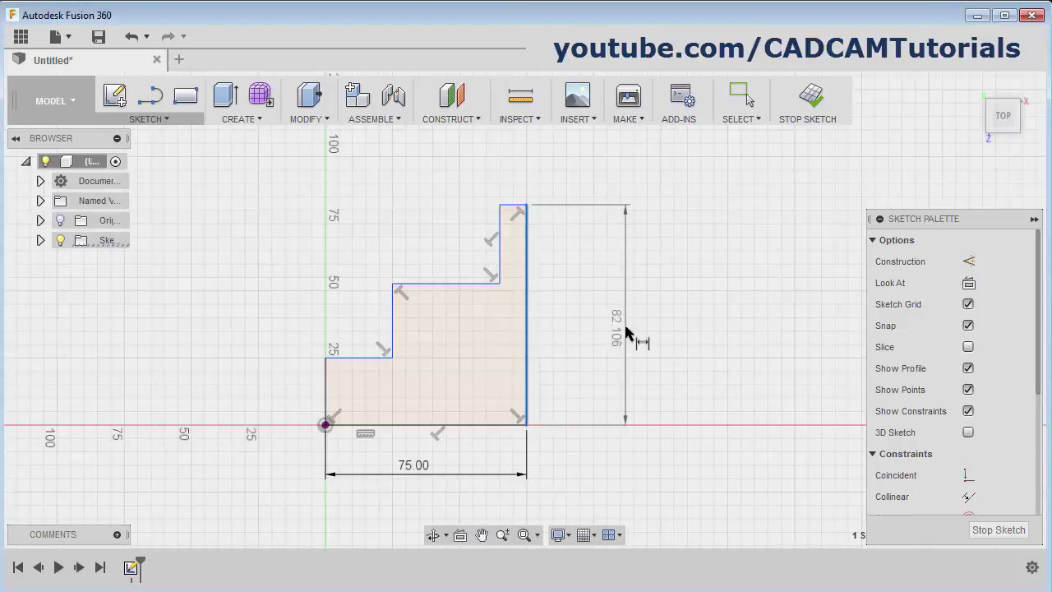
{"action": "left_click", "coordinate": [638, 333]}
{"action": "type", "text": "6"}
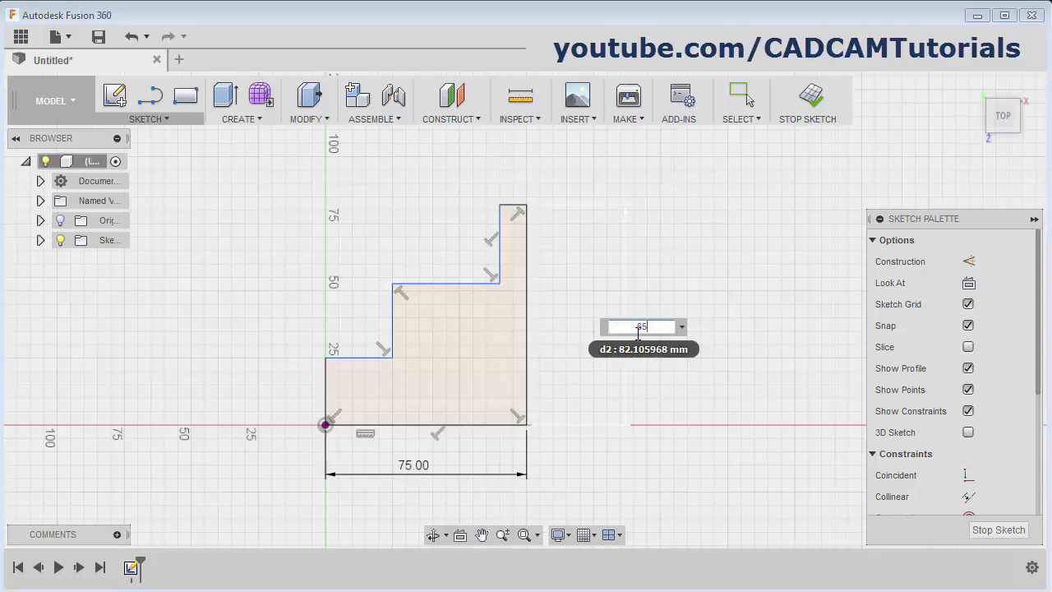
{"action": "type", "text": "5"}
{"action": "key", "text": "Return"}
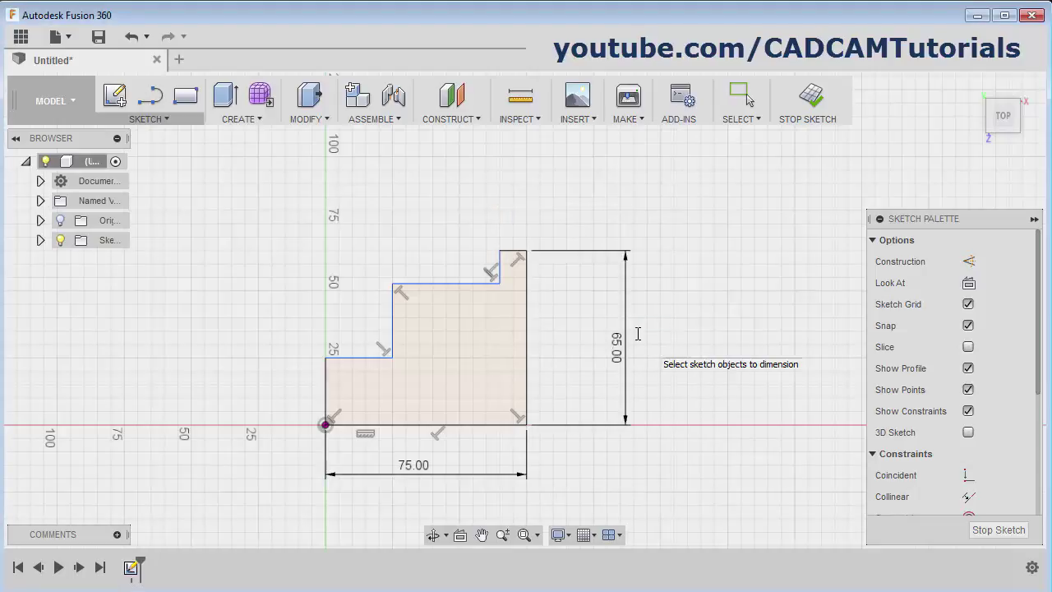
Place a dimension on the top edge and check its value in the reference drawing
{"action": "left_click", "coordinate": [512, 252]}
{"action": "left_click", "coordinate": [523, 217]}
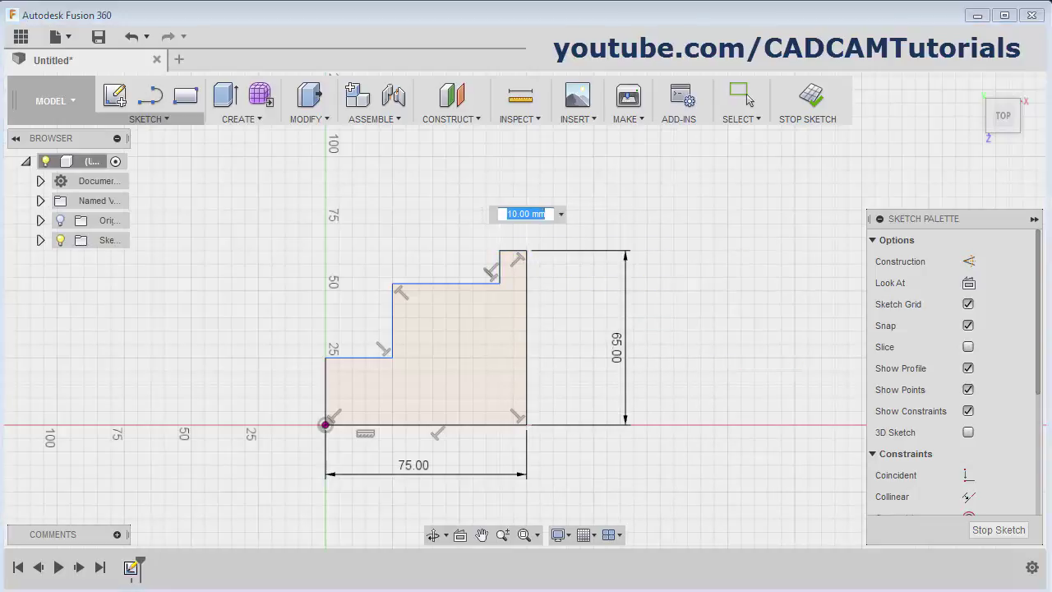
{"action": "key", "text": "alt+Tab"}
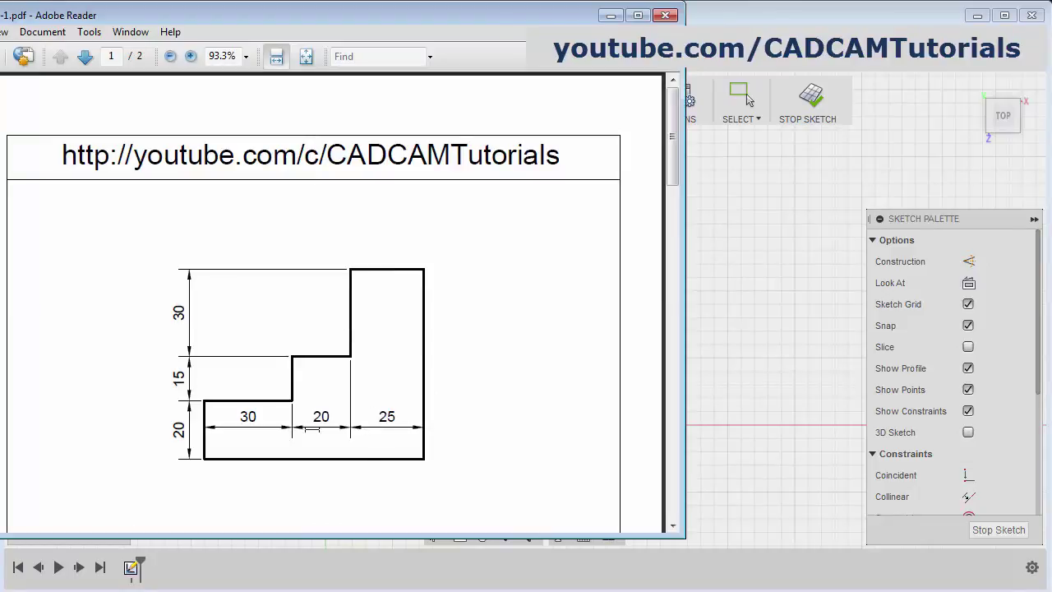
{"action": "key", "text": "alt+Tab"}
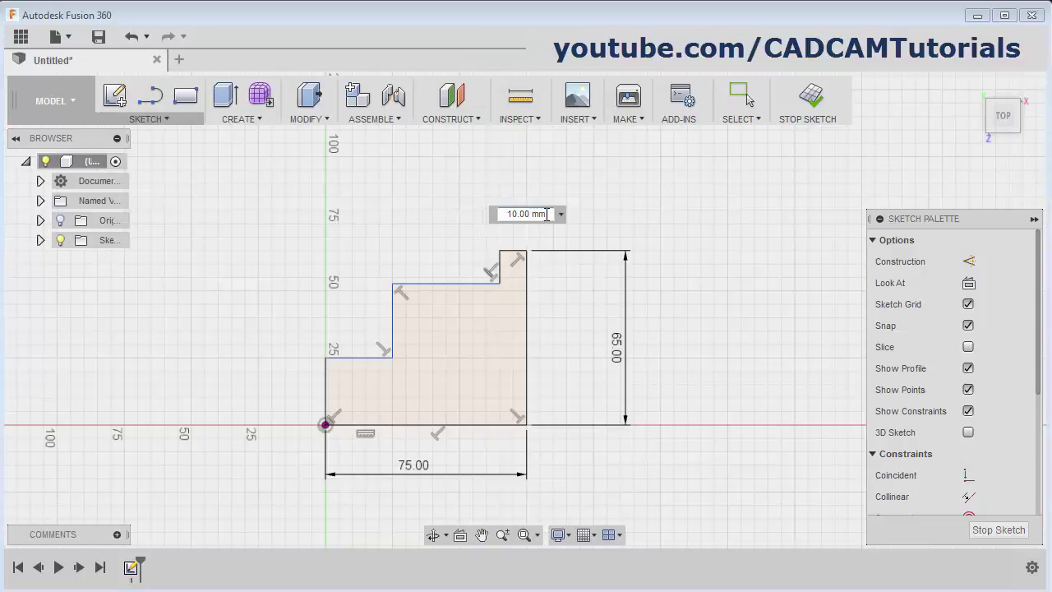
Confirm the 25 mm top edge and set the upper step width to 20 mm
{"action": "key", "text": "Return"}
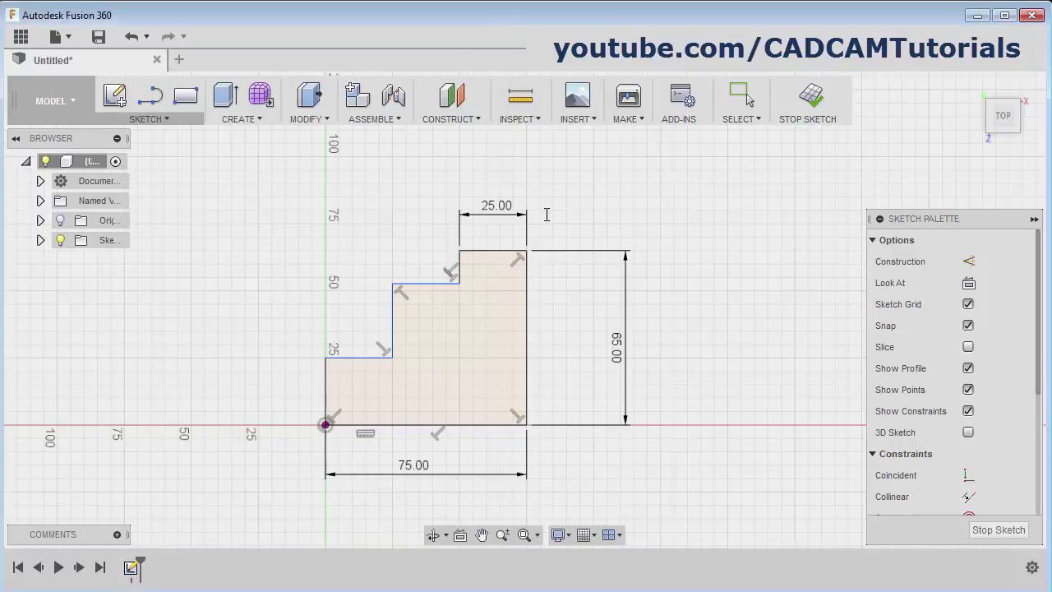
{"action": "left_click", "coordinate": [422, 284]}
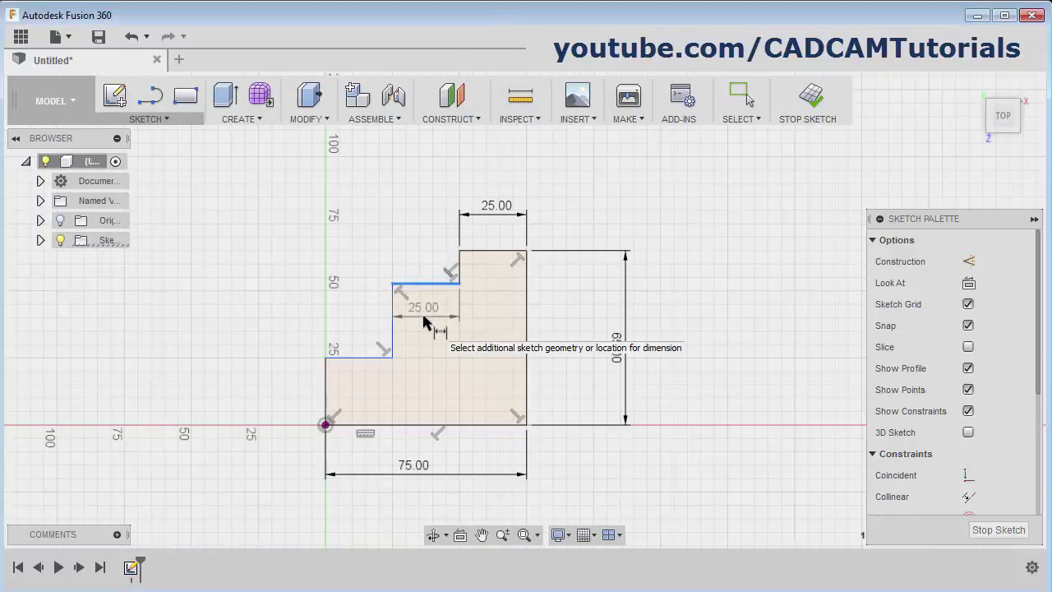
{"action": "left_click", "coordinate": [426, 324]}
{"action": "type", "text": "20"}
{"action": "key", "text": "Return"}
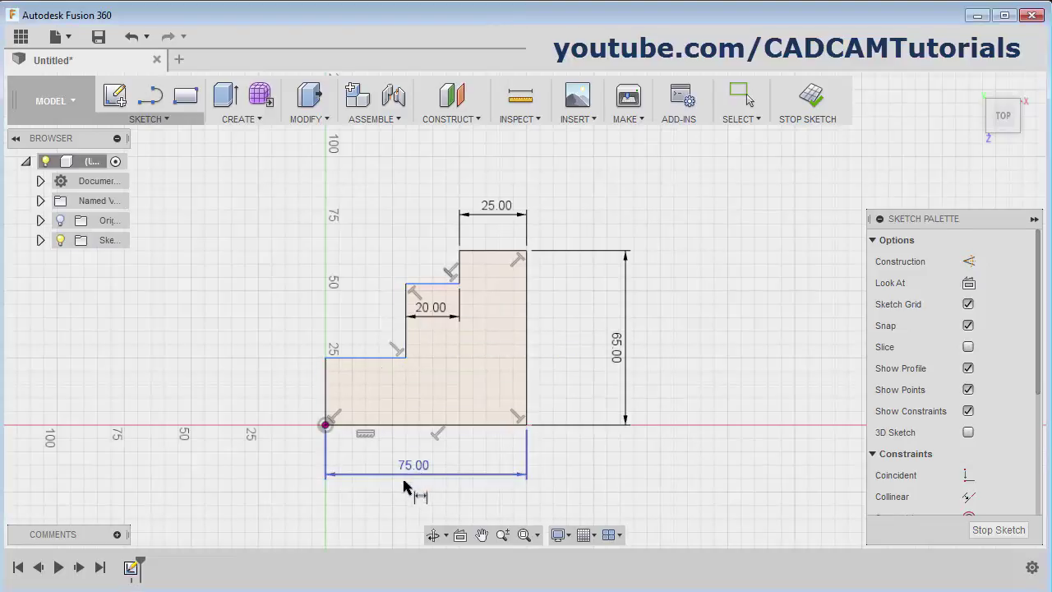
After checking the drawing, set the step heights to 30 mm and 15 mm
{"action": "key", "text": "alt+Tab"}
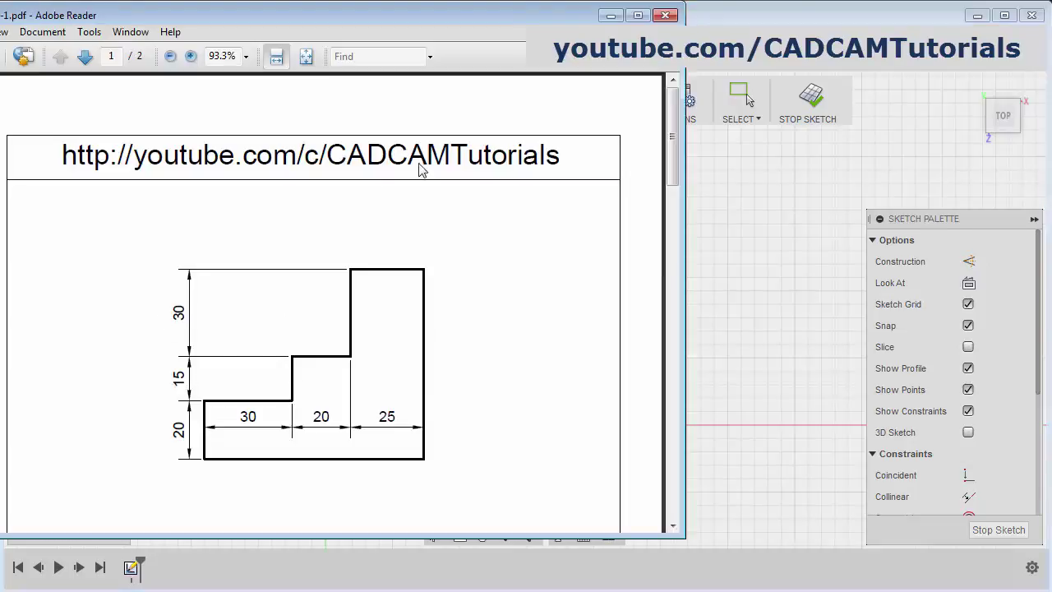
{"action": "left_click", "coordinate": [778, 23]}
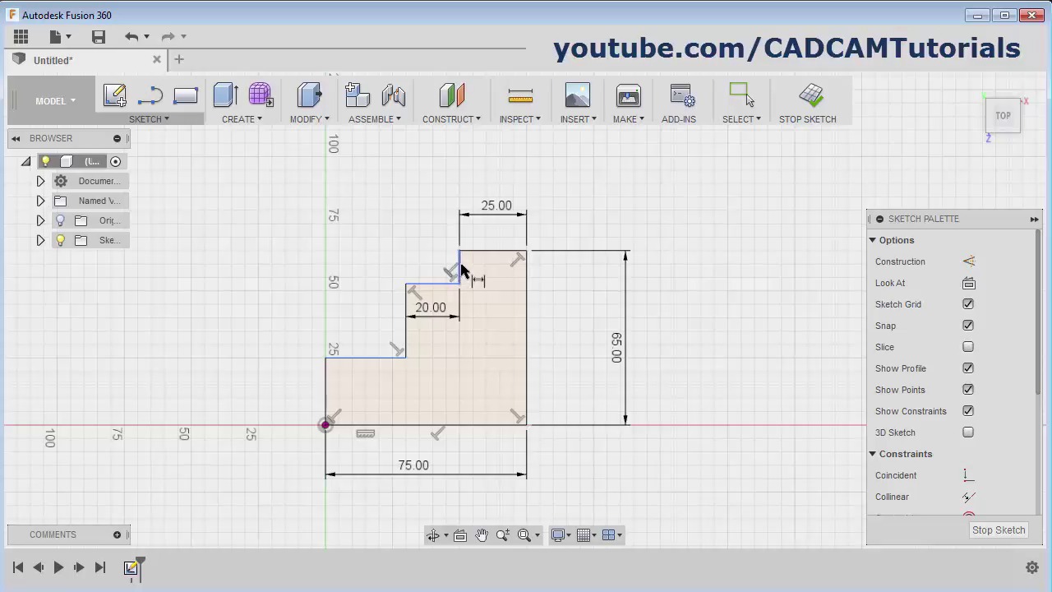
{"action": "left_click", "coordinate": [370, 264]}
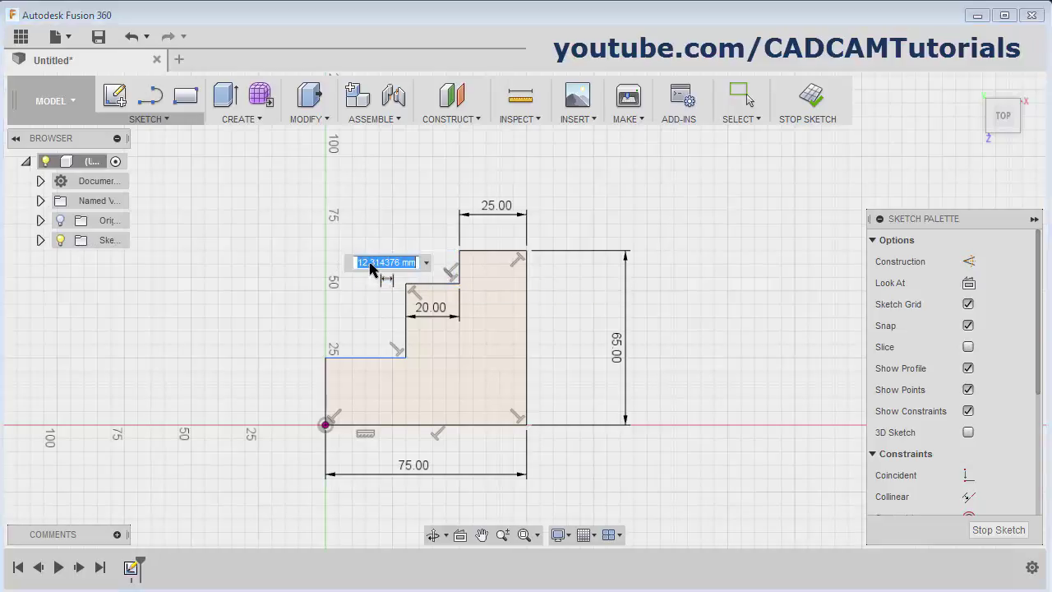
{"action": "type", "text": "30"}
{"action": "key", "text": "Return"}
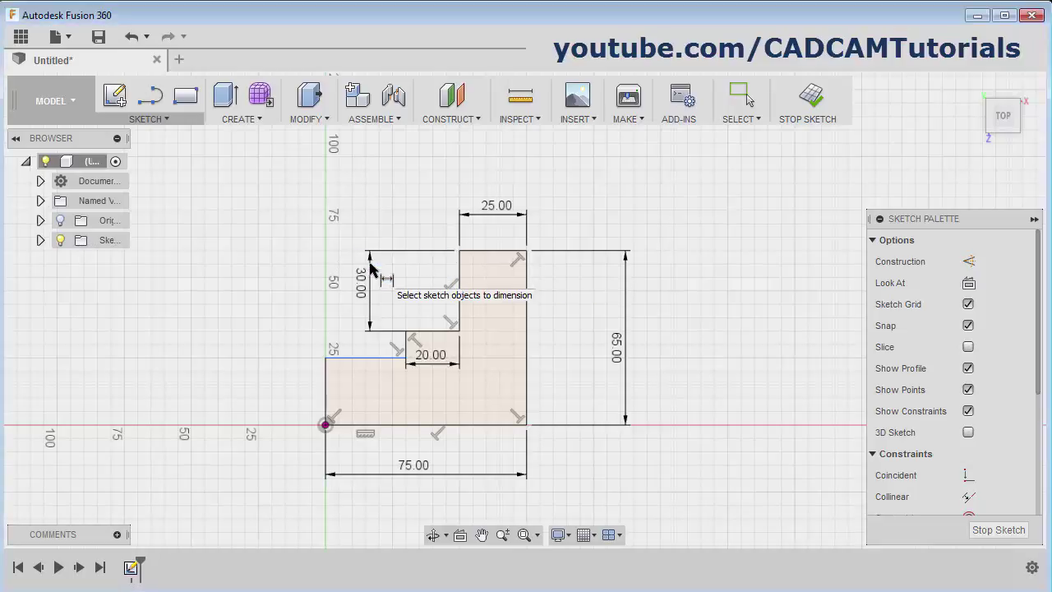
{"action": "left_click", "coordinate": [404, 346]}
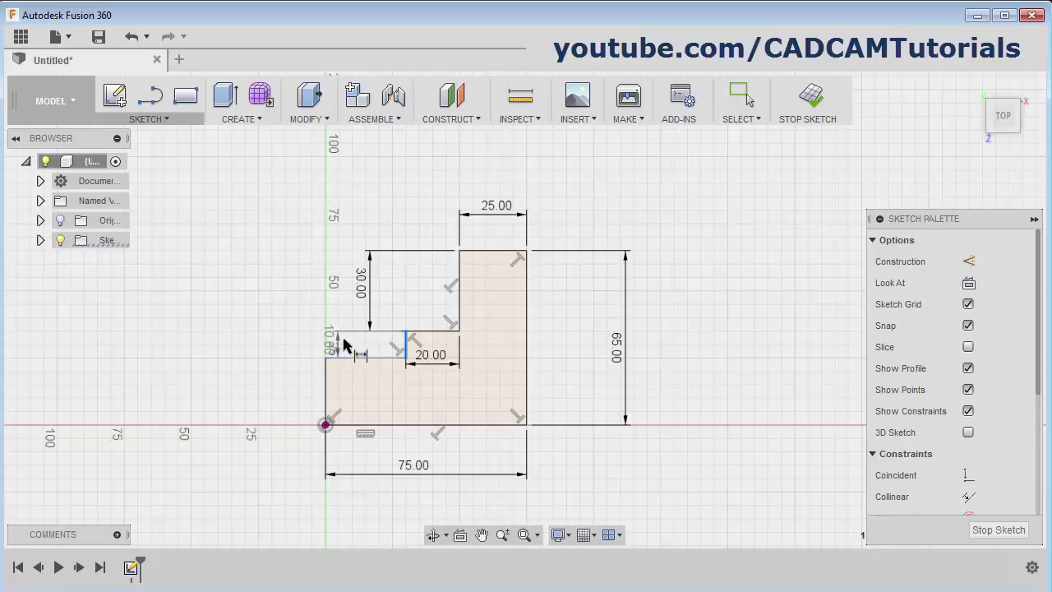
{"action": "left_click", "coordinate": [351, 341]}
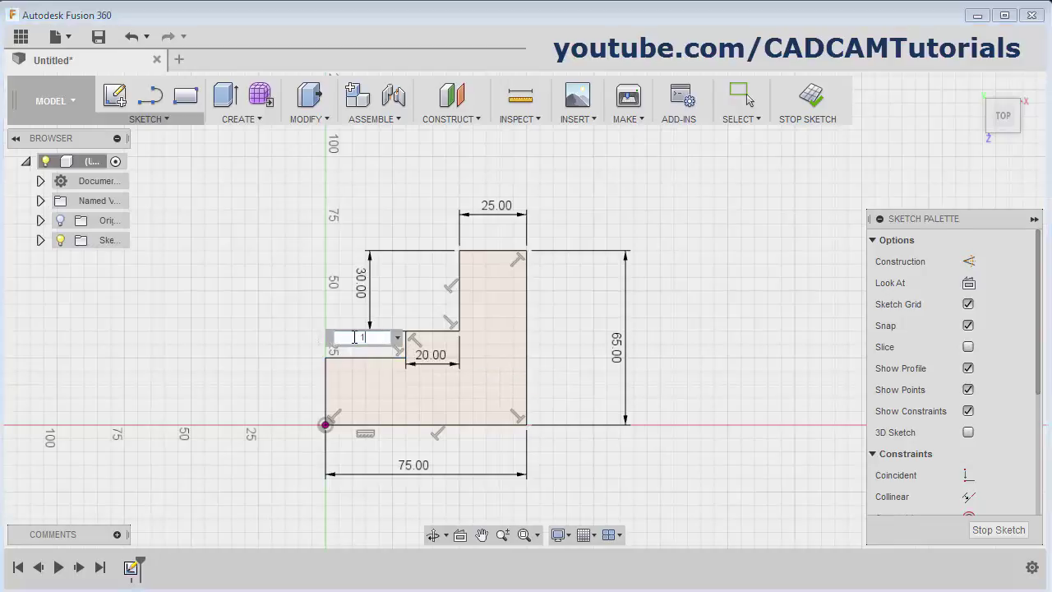
{"action": "key", "text": "Return"}
{"action": "key", "text": "Escape"}
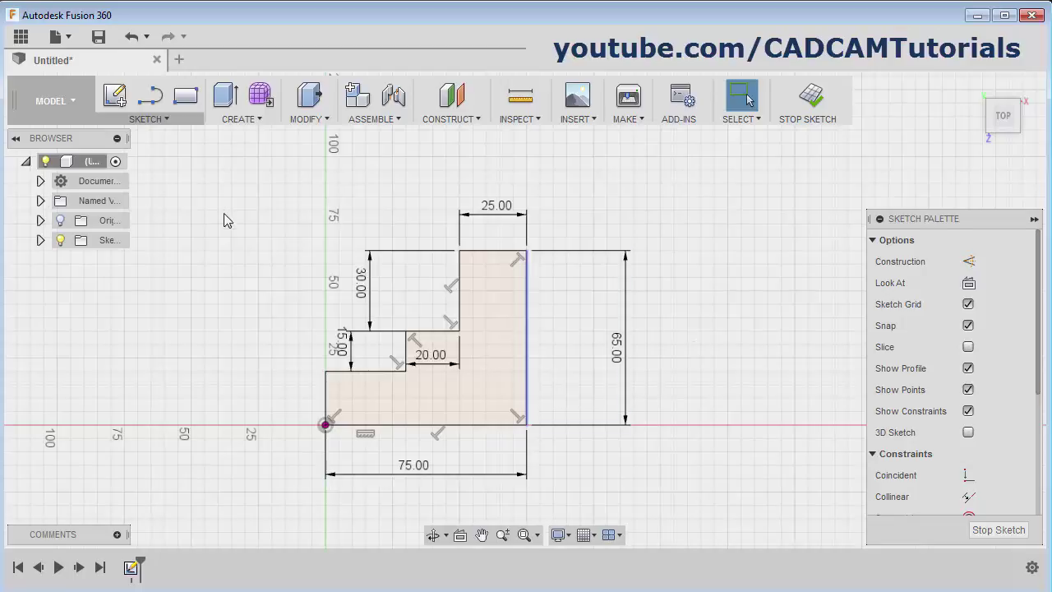
Start a new design with a sketch on the XY plane, then review the star drawing
{"action": "left_click", "coordinate": [179, 59]}
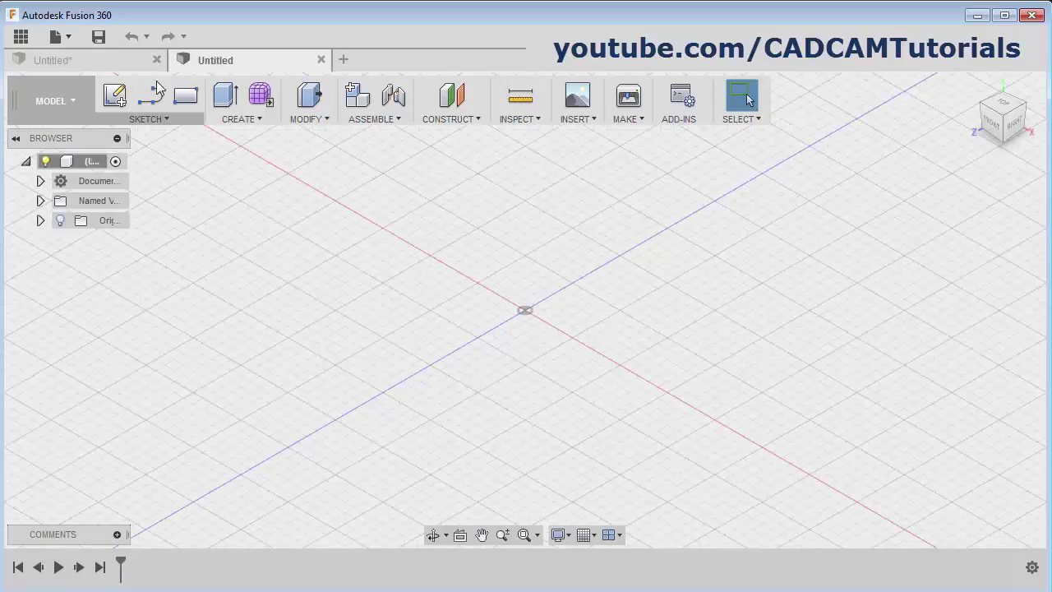
{"action": "left_click", "coordinate": [116, 99]}
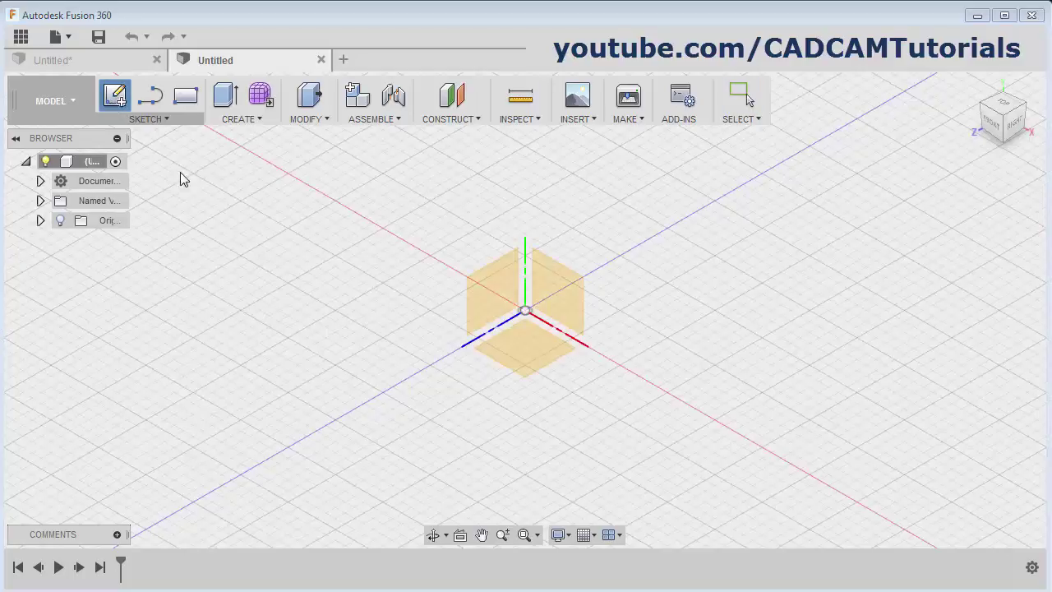
{"action": "left_click", "coordinate": [536, 355]}
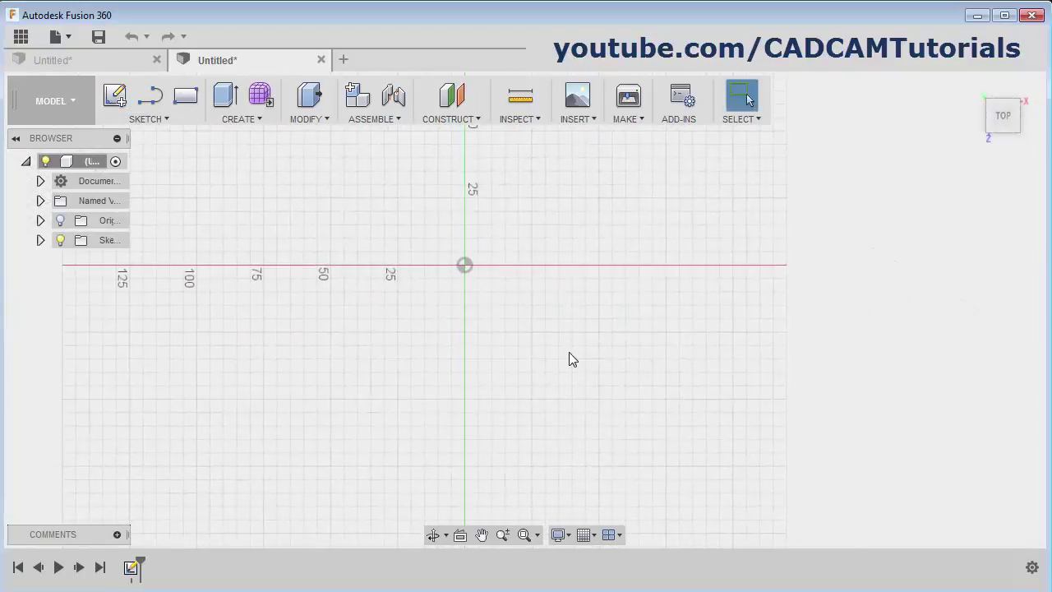
{"action": "mouse_move", "coordinate": [554, 258]}
{"action": "middle_mouse_down"}
{"action": "mouse_move", "coordinate": [399, 381]}
{"action": "mouse_move", "coordinate": [378, 425]}
{"action": "mouse_move", "coordinate": [326, 407]}
{"action": "middle_mouse_up"}
{"action": "key", "text": "alt+Tab"}
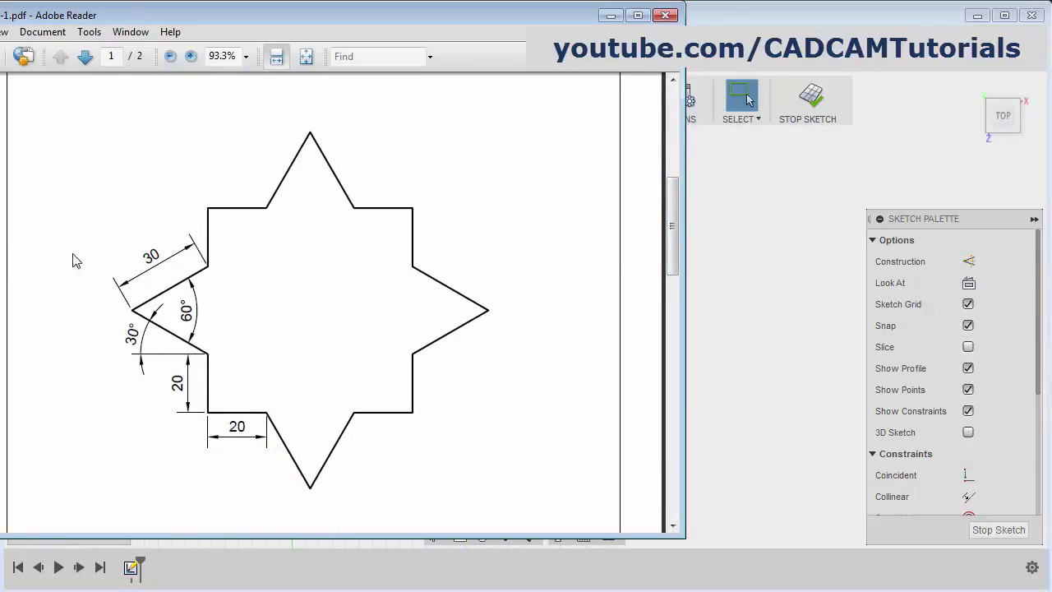
{"action": "key", "text": "alt+Tab"}
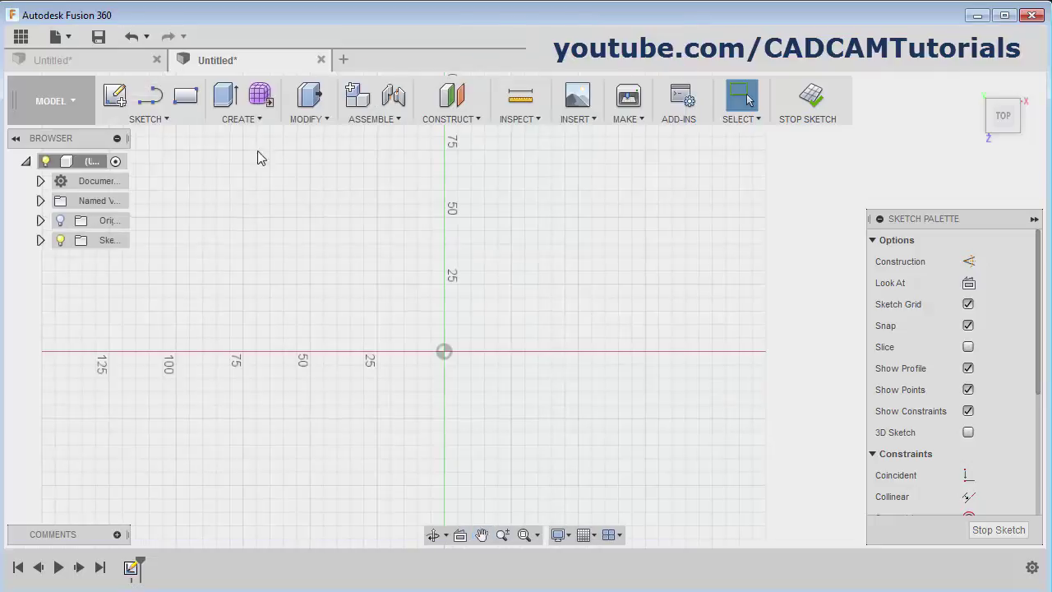
Draw a slanted, vertical, horizontal and slanted line chain from the X axis to the Y axis
{"action": "left_click", "coordinate": [152, 97]}
{"action": "left_click", "coordinate": [241, 352]}
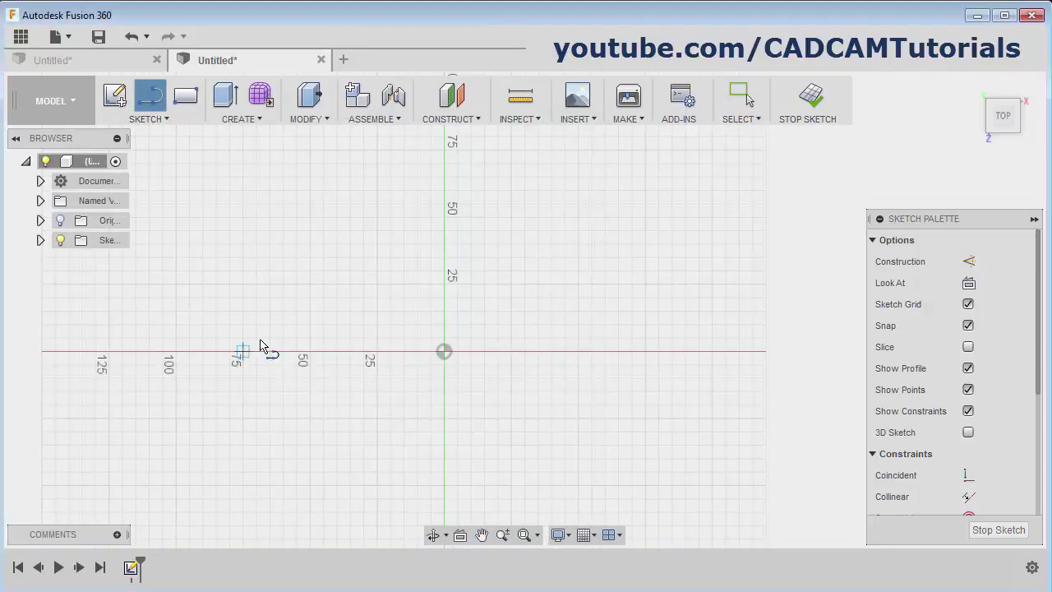
{"action": "left_click", "coordinate": [323, 311]}
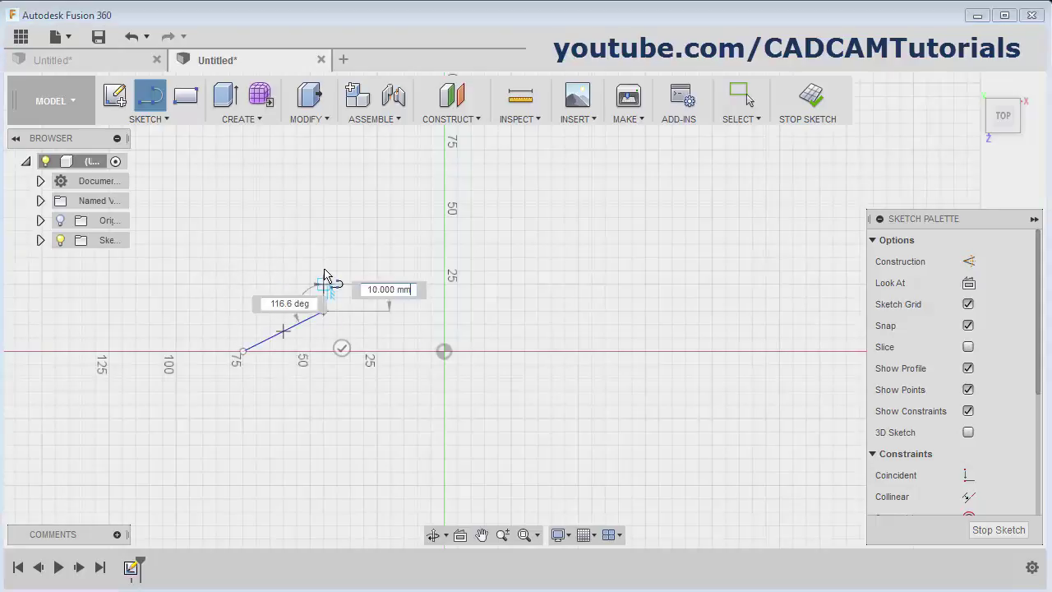
{"action": "left_click", "coordinate": [323, 244]}
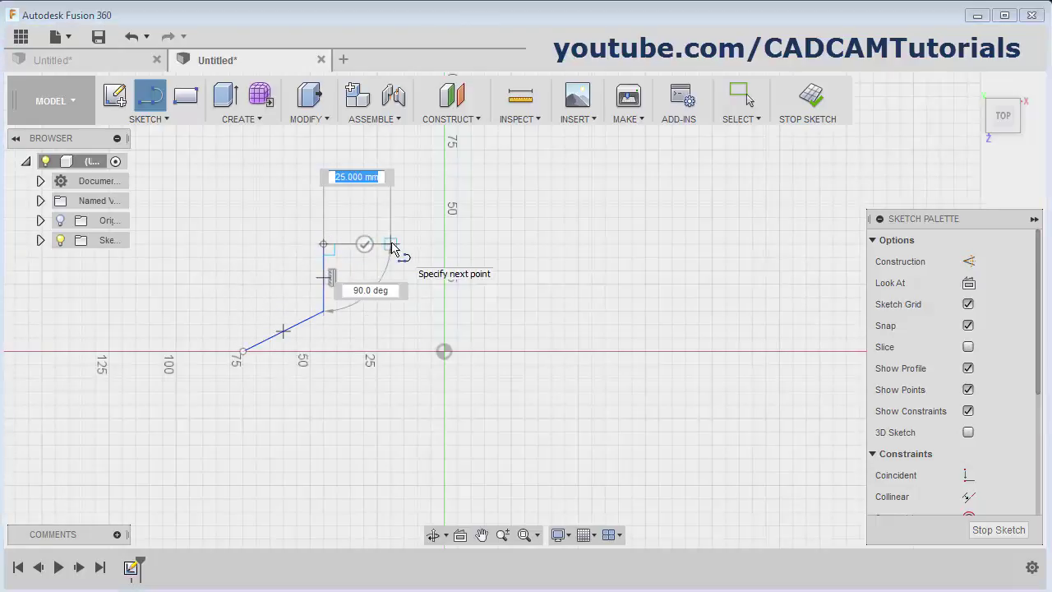
{"action": "left_click", "coordinate": [392, 244]}
{"action": "left_click", "coordinate": [444, 178]}
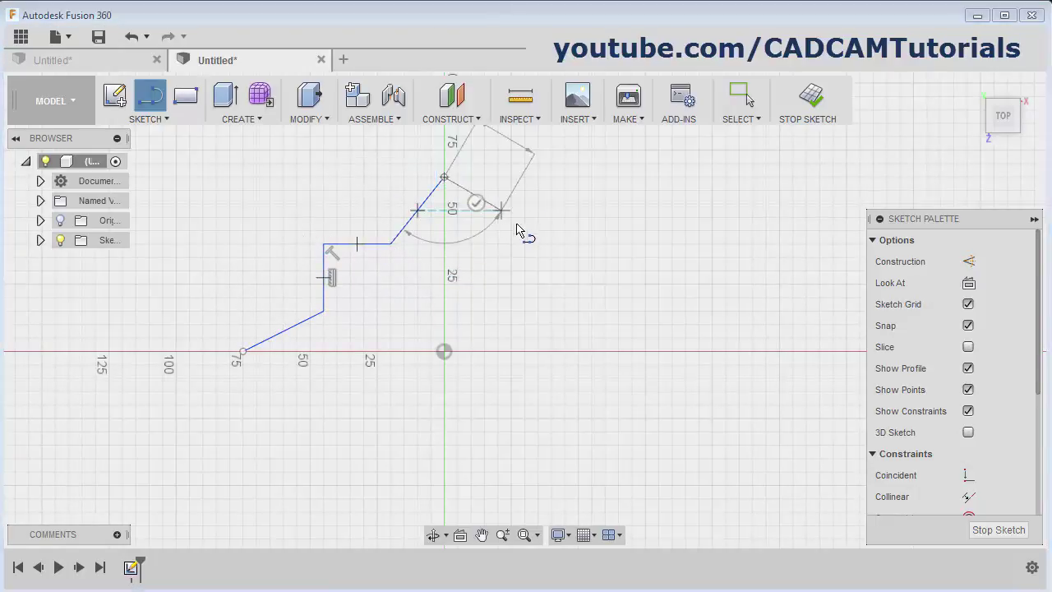
{"action": "key", "text": "Escape"}
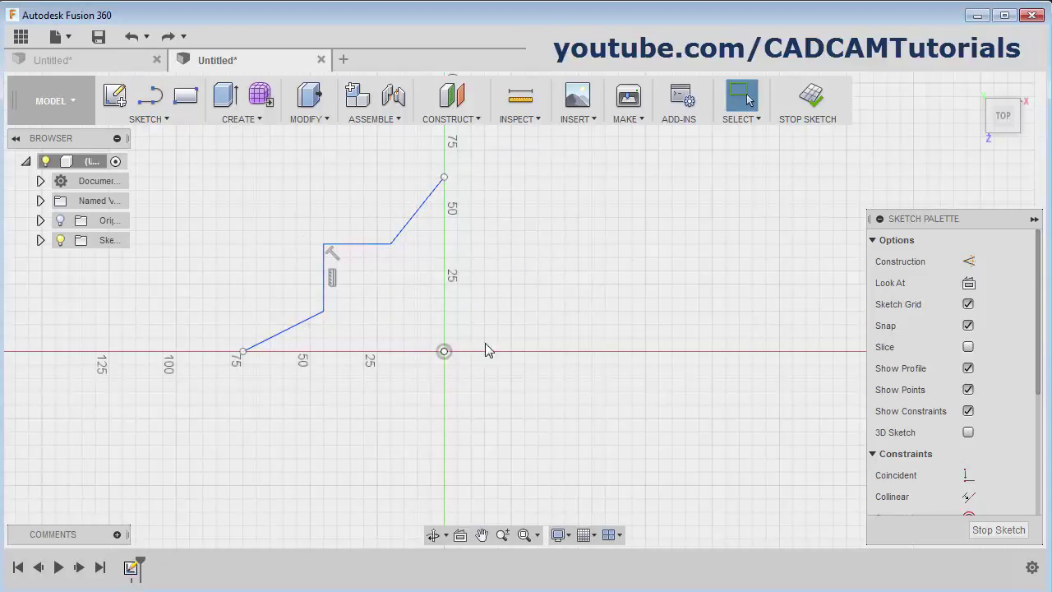
Turn on Construction mode and draw a construction line along the X axis from -100 to +100
{"action": "left_click", "coordinate": [970, 262]}
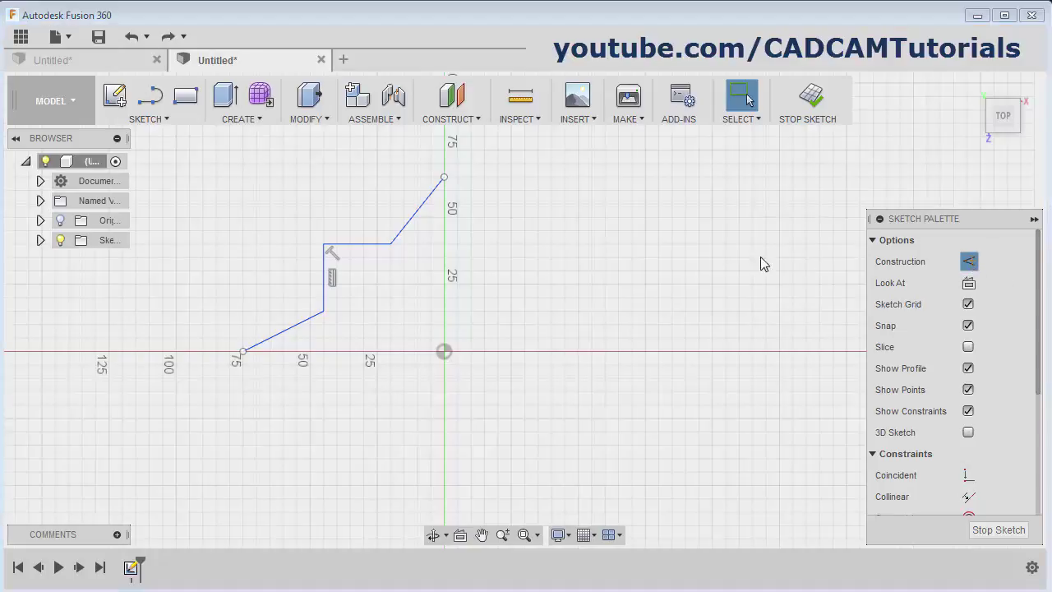
{"action": "left_click", "coordinate": [149, 95]}
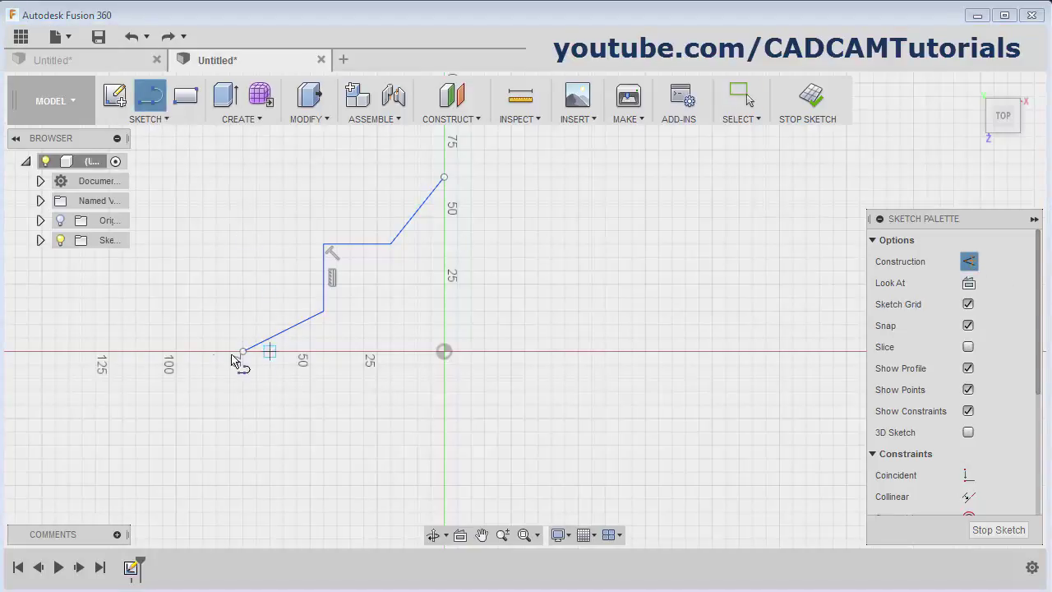
{"action": "left_click", "coordinate": [178, 353]}
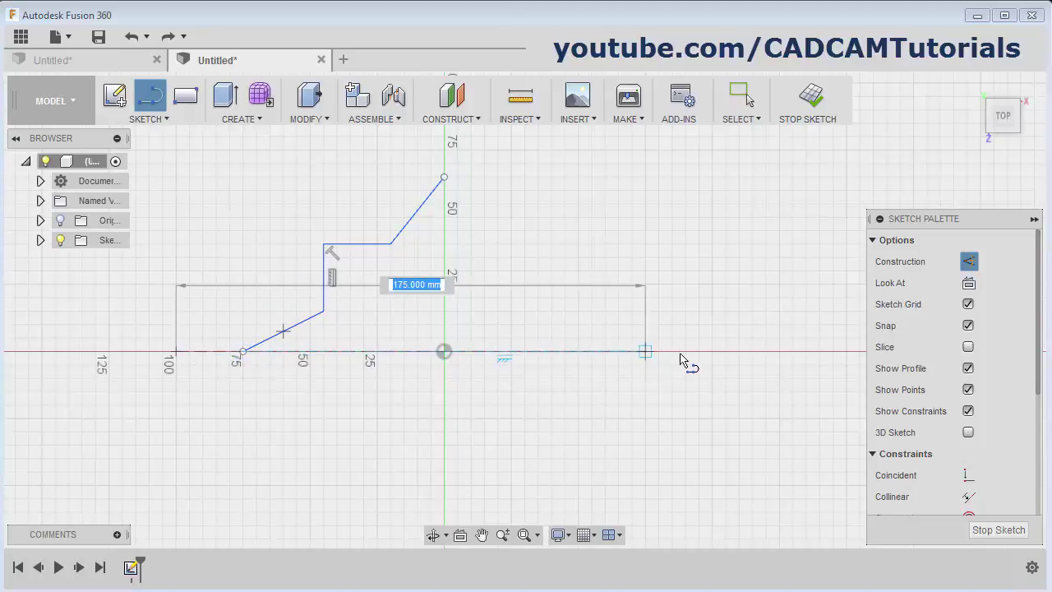
{"action": "left_click", "coordinate": [719, 357]}
{"action": "key", "text": "Escape"}
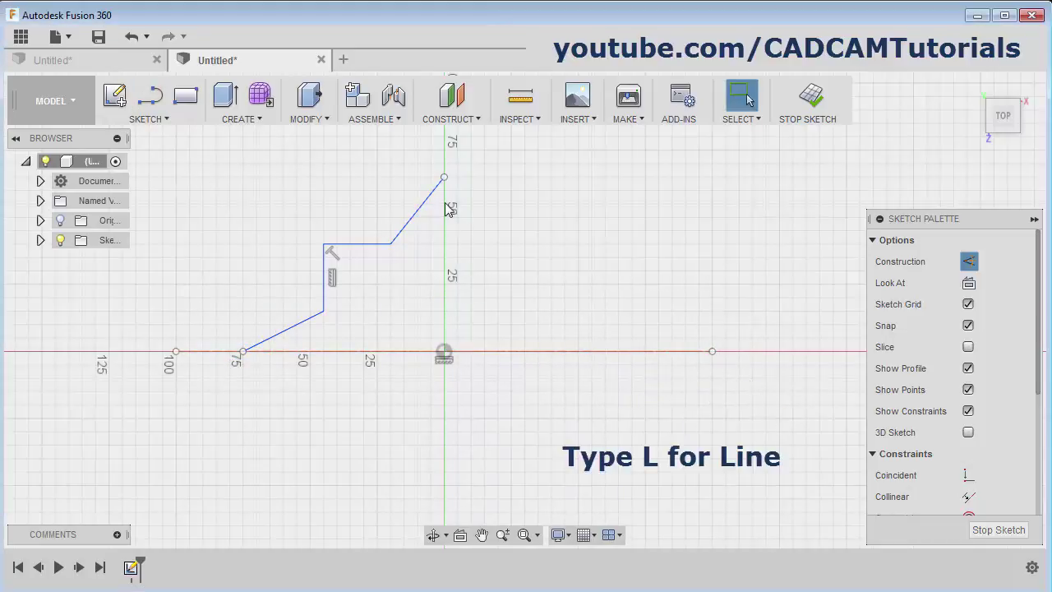
Draw a vertical construction line along the Y axis through the origin
{"action": "key", "text": "l"}
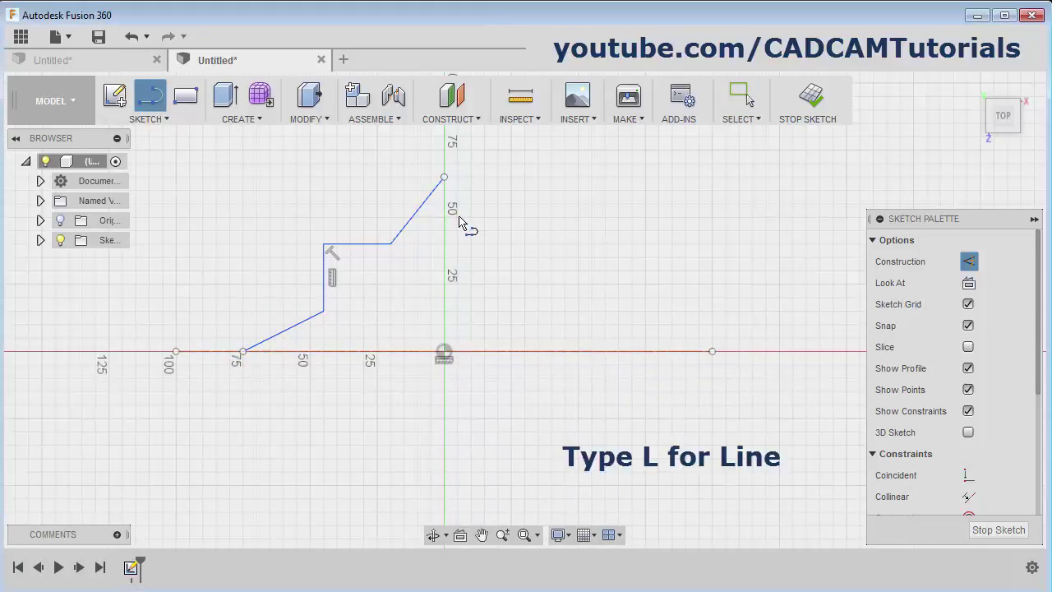
{"action": "left_click", "coordinate": [443, 139]}
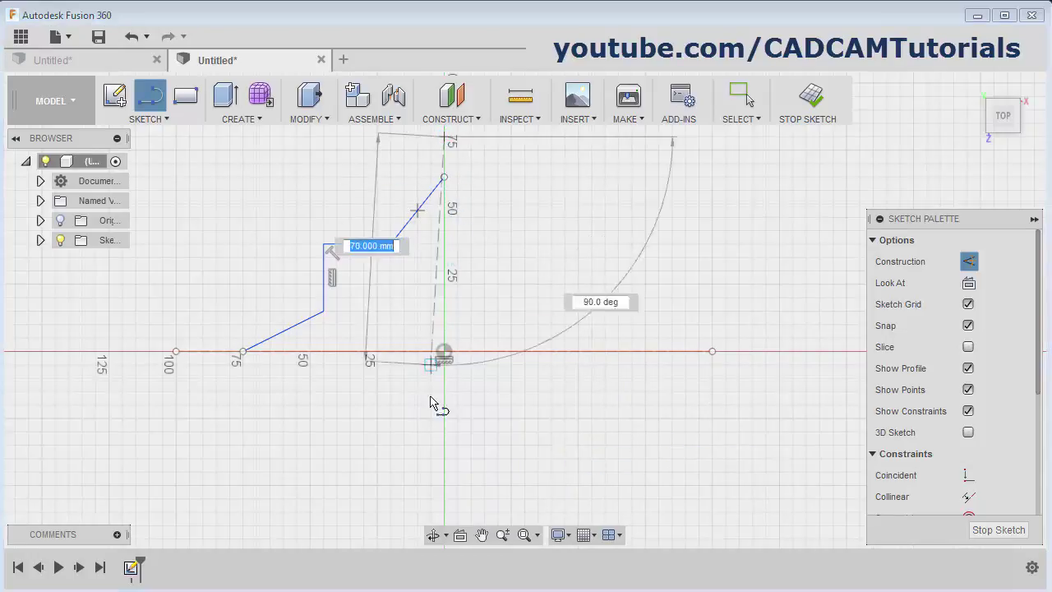
{"action": "left_click", "coordinate": [444, 511]}
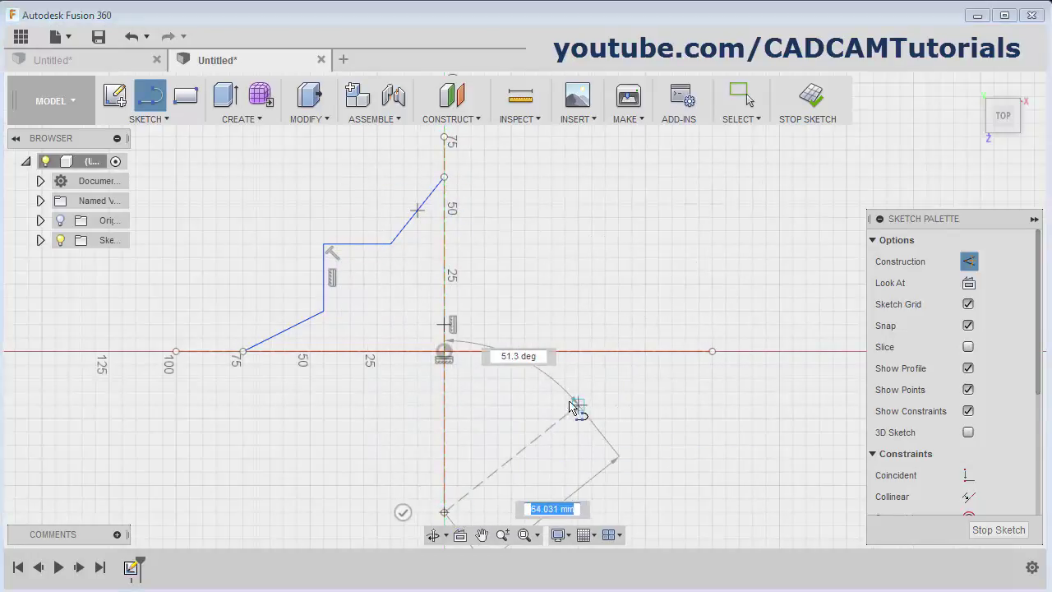
{"action": "key", "text": "Escape"}
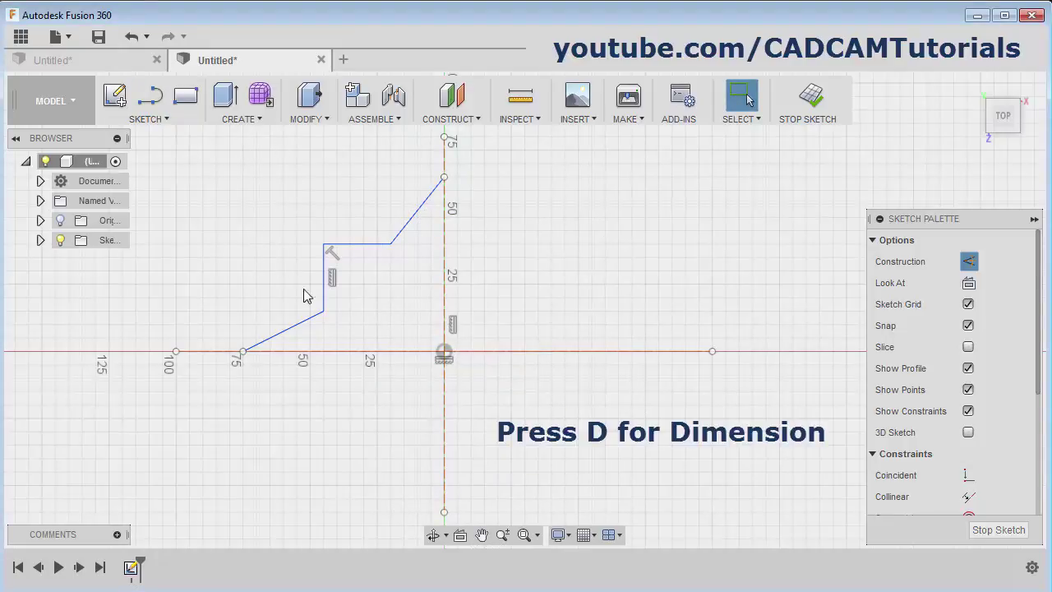
Dimension the lower slanted line at 30° to the horizontal axis, then check the reference drawing
{"action": "key", "text": "d"}
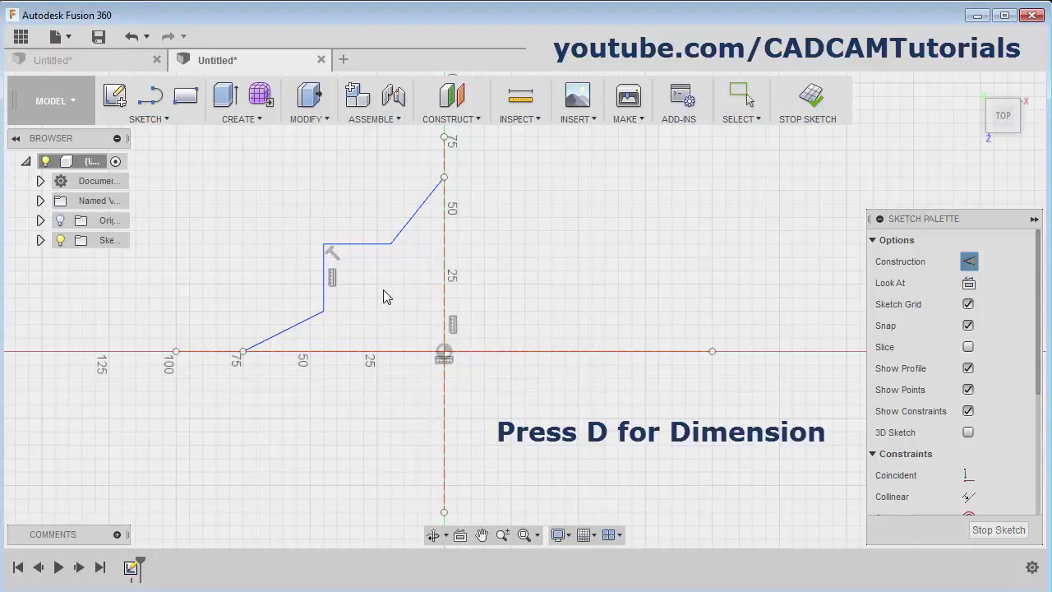
{"action": "left_click", "coordinate": [305, 327]}
{"action": "left_click", "coordinate": [320, 350]}
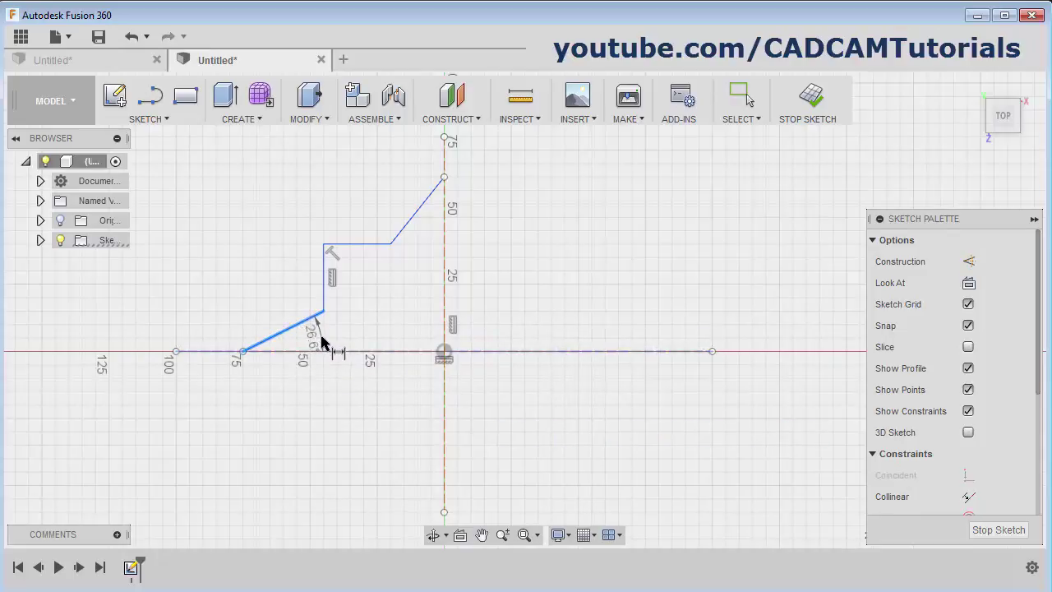
{"action": "left_click", "coordinate": [320, 346]}
{"action": "type", "text": "30"}
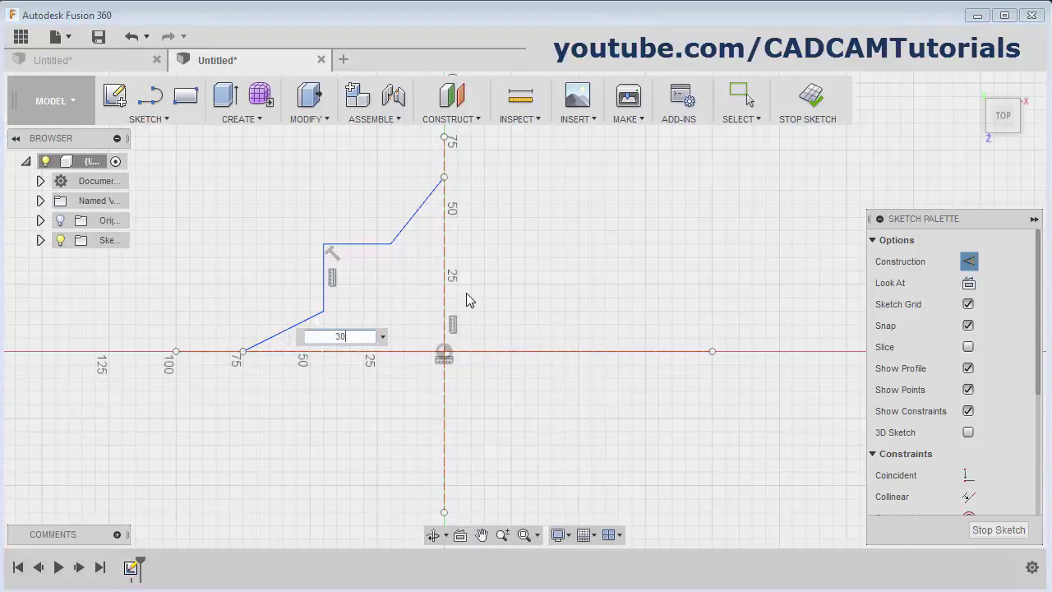
{"action": "key", "text": "Return"}
{"action": "key", "text": "alt+Tab"}
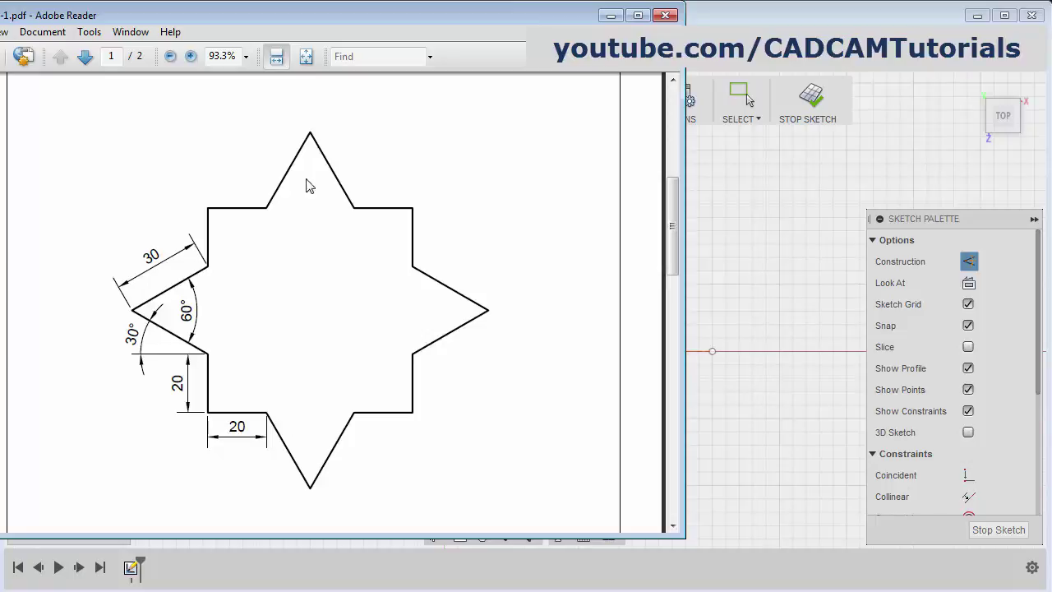
Set the lower slanted line to 30 mm and the vertical line to 20 mm
{"action": "left_click", "coordinate": [762, 226]}
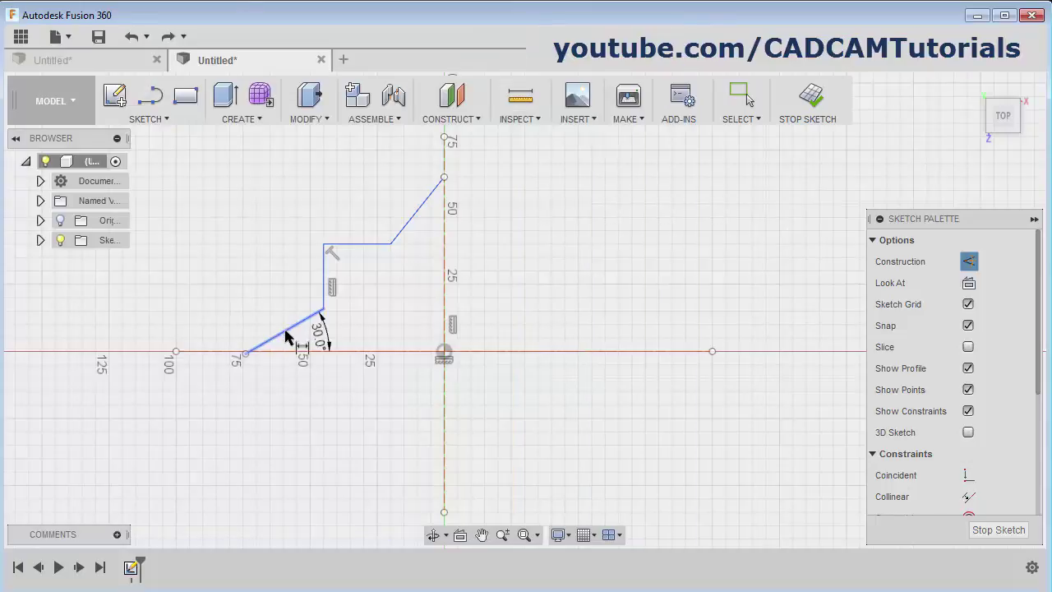
{"action": "left_click", "coordinate": [304, 320]}
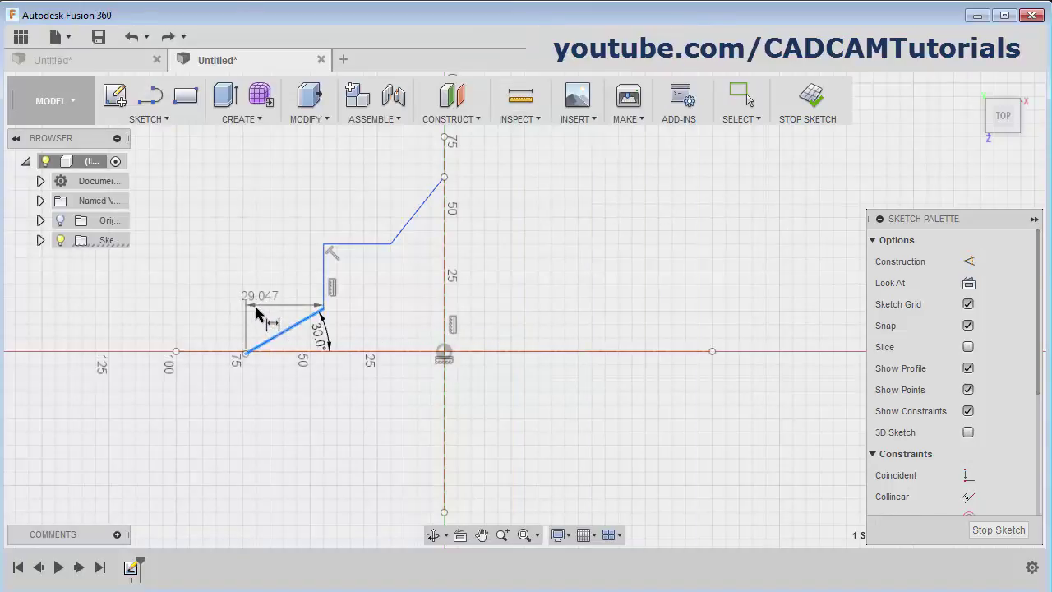
{"action": "left_click", "coordinate": [255, 321]}
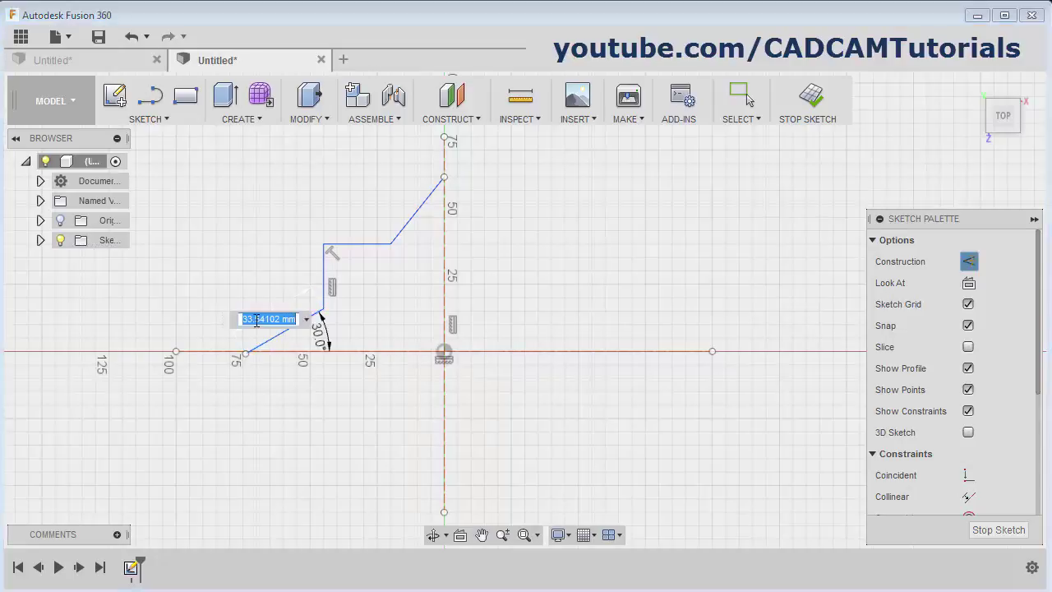
{"action": "type", "text": "30"}
{"action": "key", "text": "Return"}
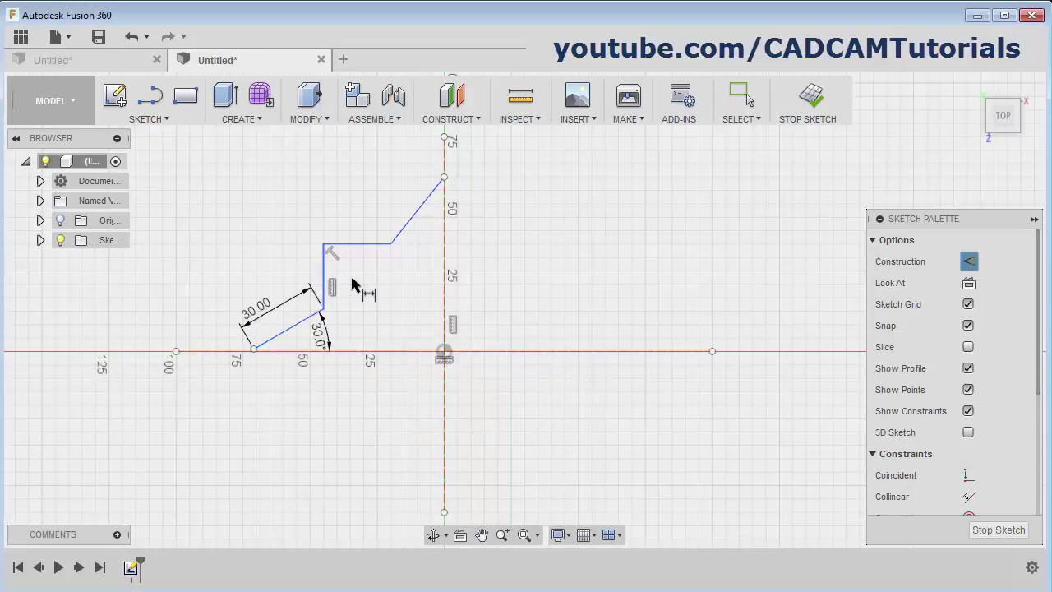
{"action": "left_click", "coordinate": [325, 281]}
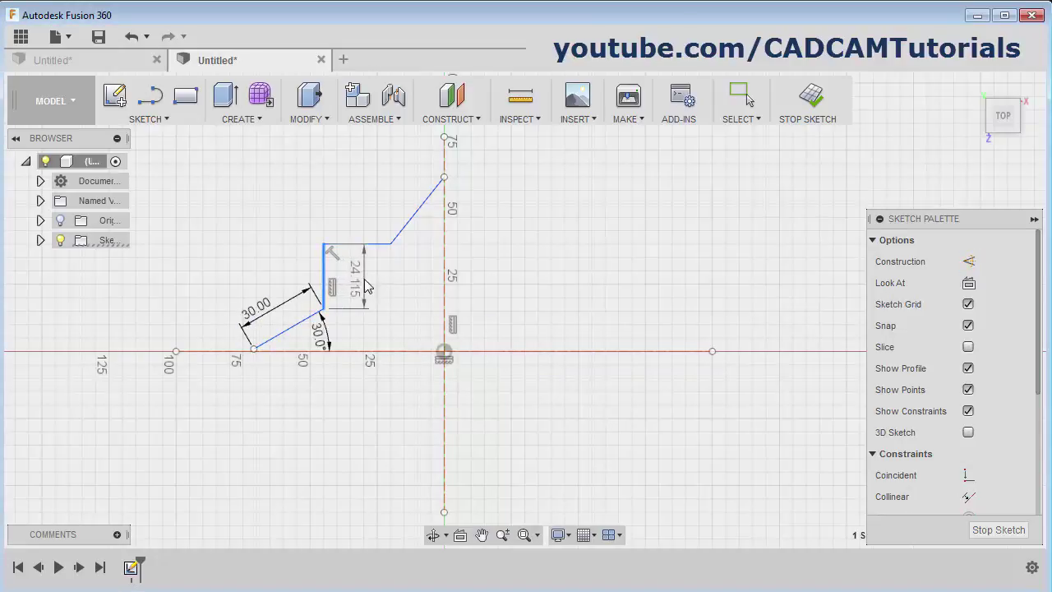
{"action": "left_click", "coordinate": [366, 286]}
{"action": "type", "text": "20"}
{"action": "key", "text": "Return"}
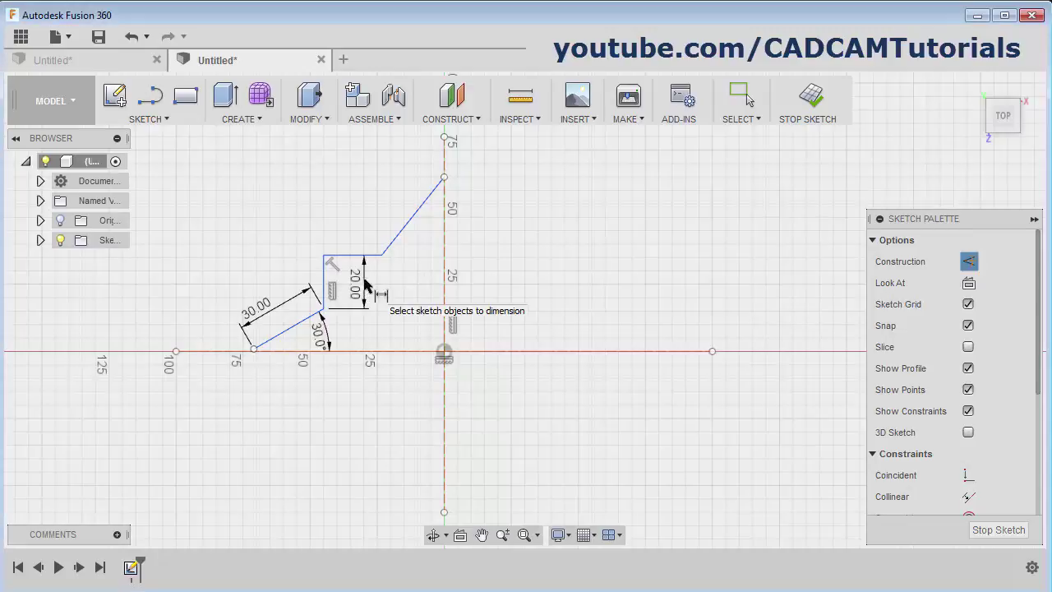
Make the top line 20 mm and angle the upper diagonal 30° from the vertical axis
{"action": "left_click", "coordinate": [356, 240]}
{"action": "left_click", "coordinate": [358, 234]}
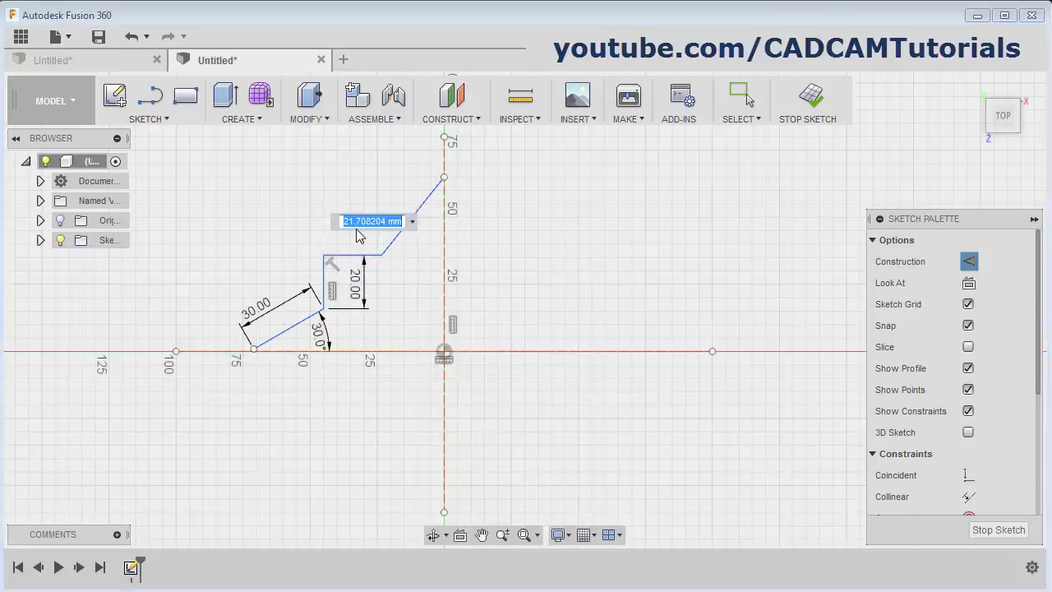
{"action": "type", "text": "20"}
{"action": "key", "text": "Return"}
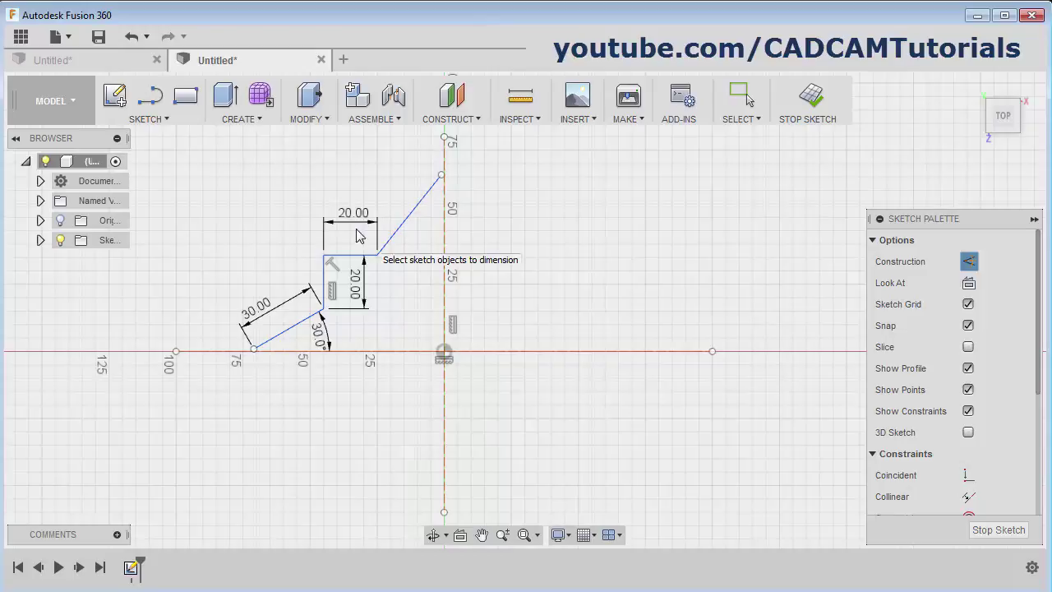
{"action": "left_click", "coordinate": [412, 218]}
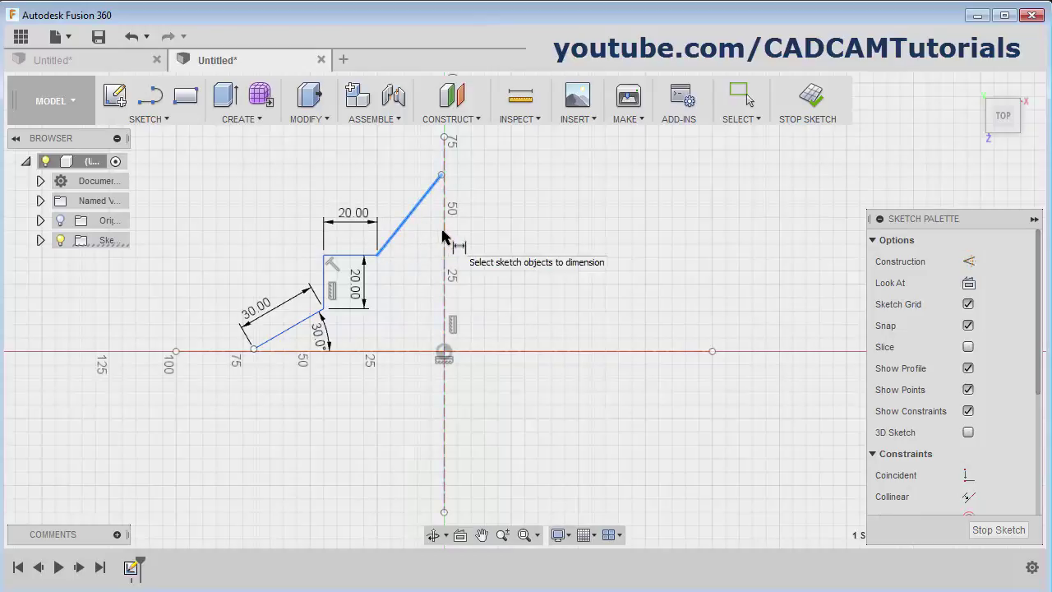
{"action": "left_click", "coordinate": [445, 244]}
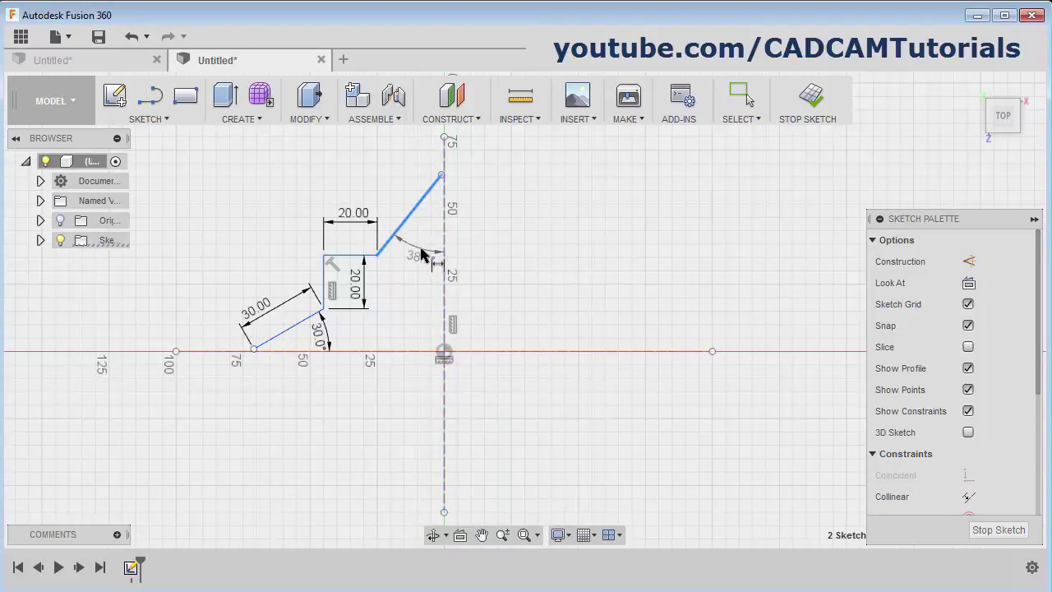
{"action": "left_click", "coordinate": [404, 273]}
{"action": "type", "text": "30"}
{"action": "key", "text": "Return"}
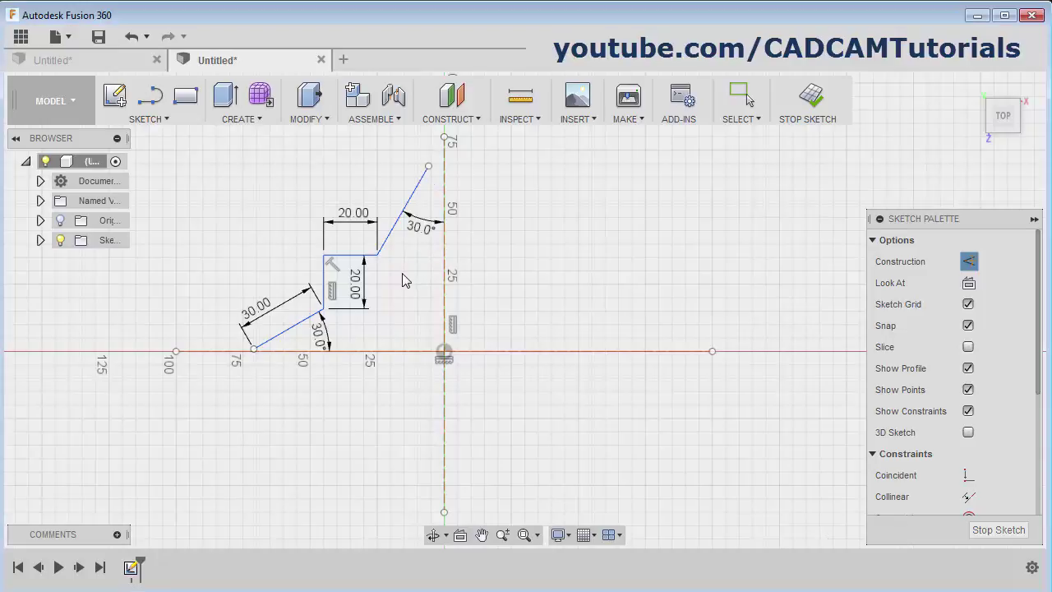
Set the upper diagonal's length to 30 mm and finish dimensioning
{"action": "left_click", "coordinate": [407, 202]}
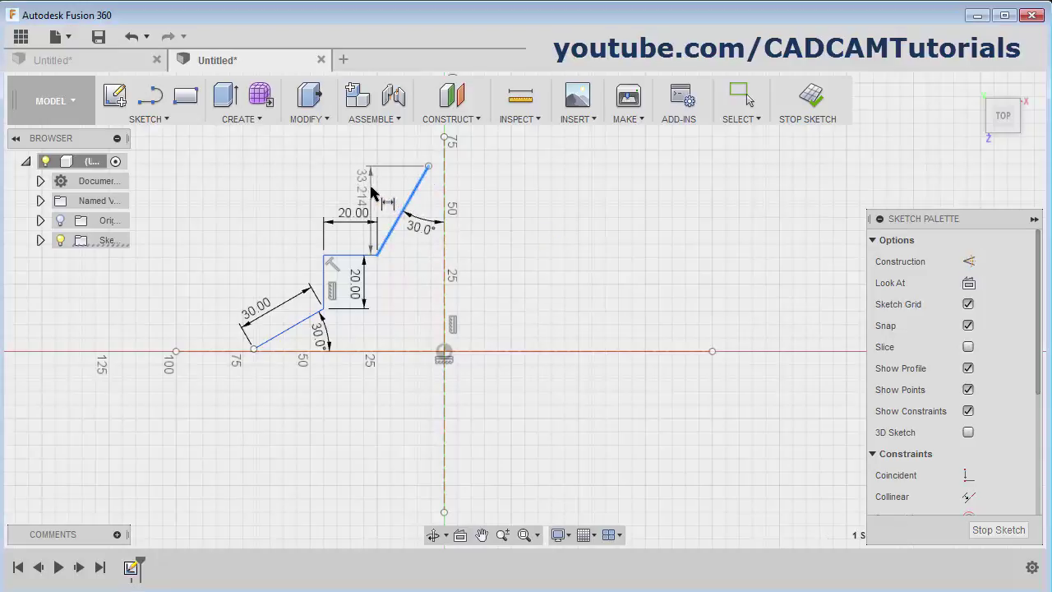
{"action": "left_click", "coordinate": [384, 194]}
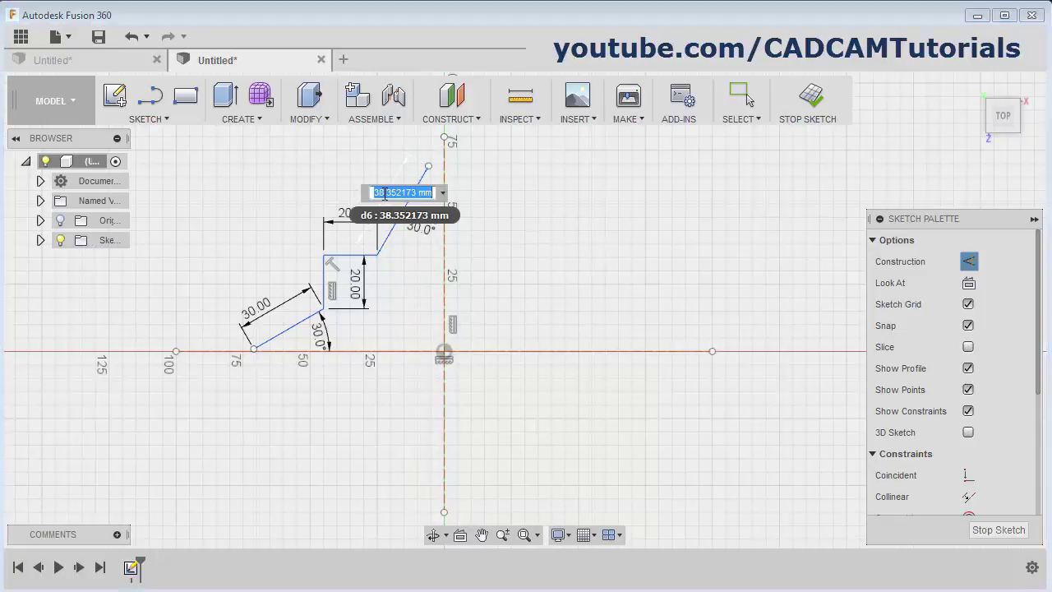
{"action": "type", "text": "30"}
{"action": "key", "text": "Return"}
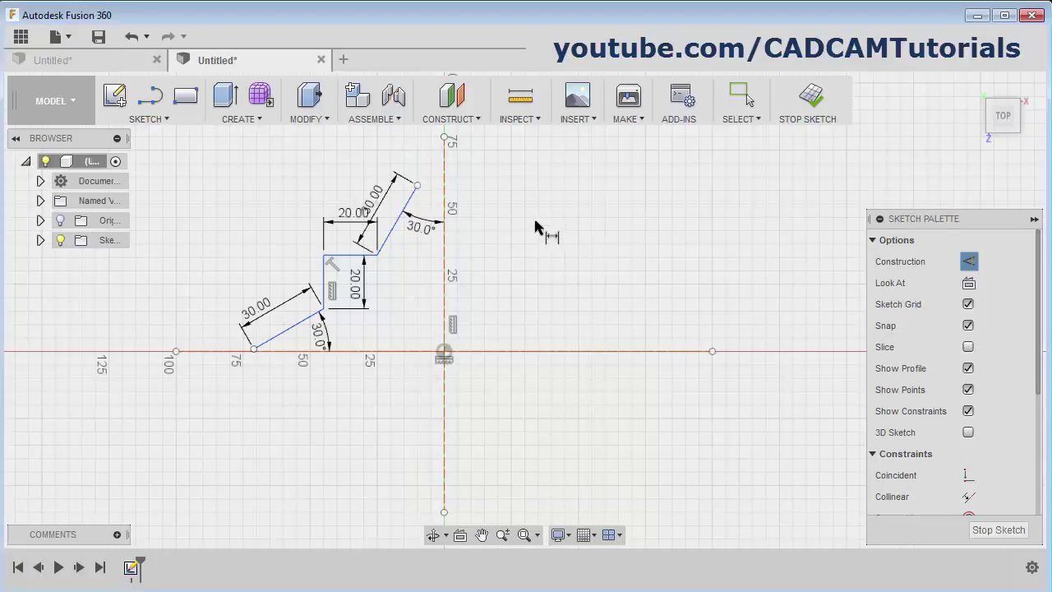
{"action": "key", "text": "Escape"}
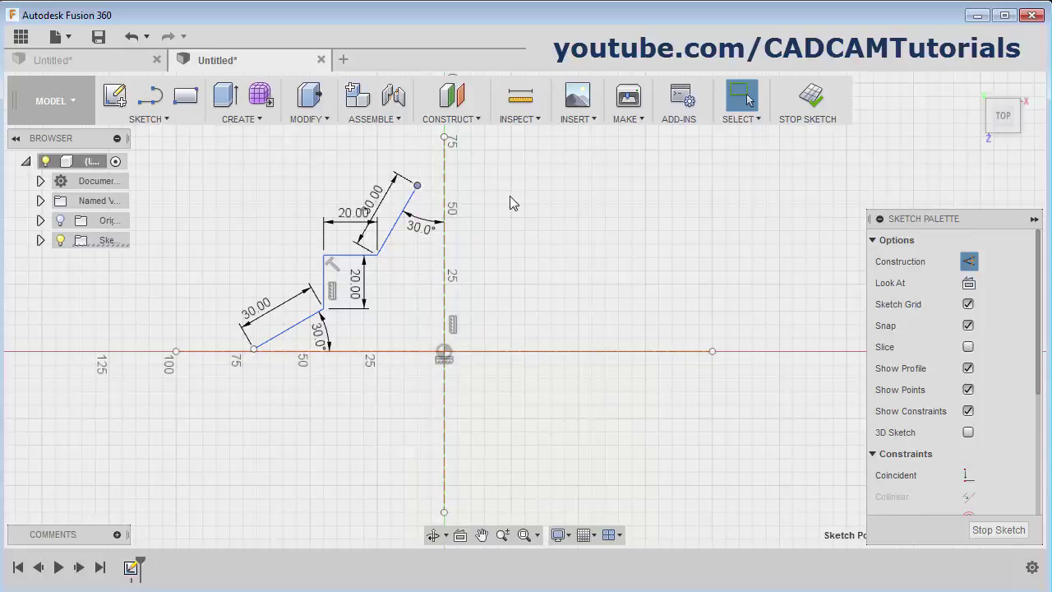
Make the upper diagonal's tip and the sketch origin coincident with the vertical construction line
{"action": "left_click", "coordinate": [444, 187]}
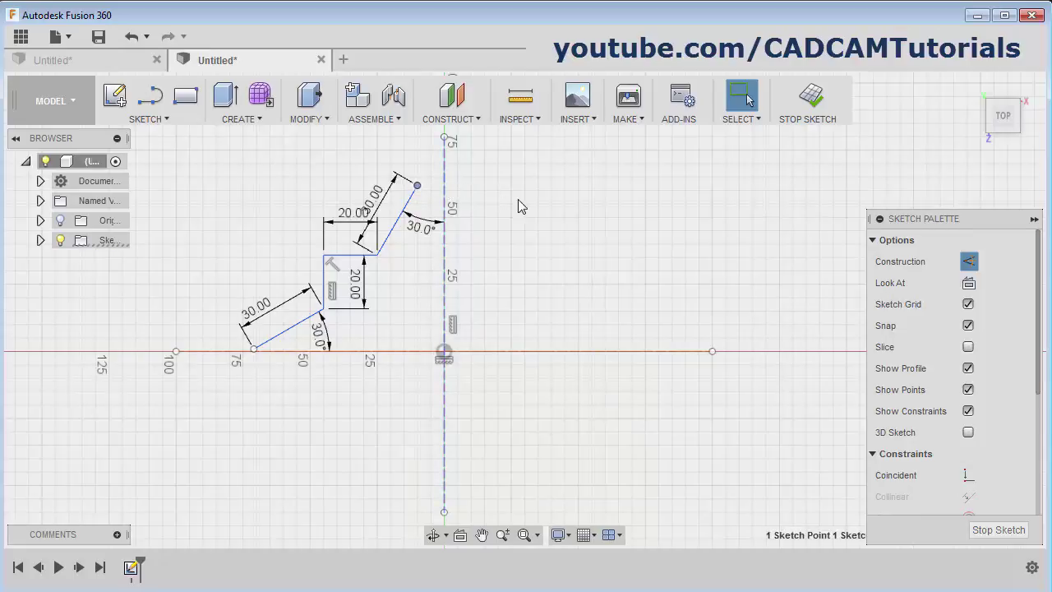
{"action": "left_click", "coordinate": [968, 477]}
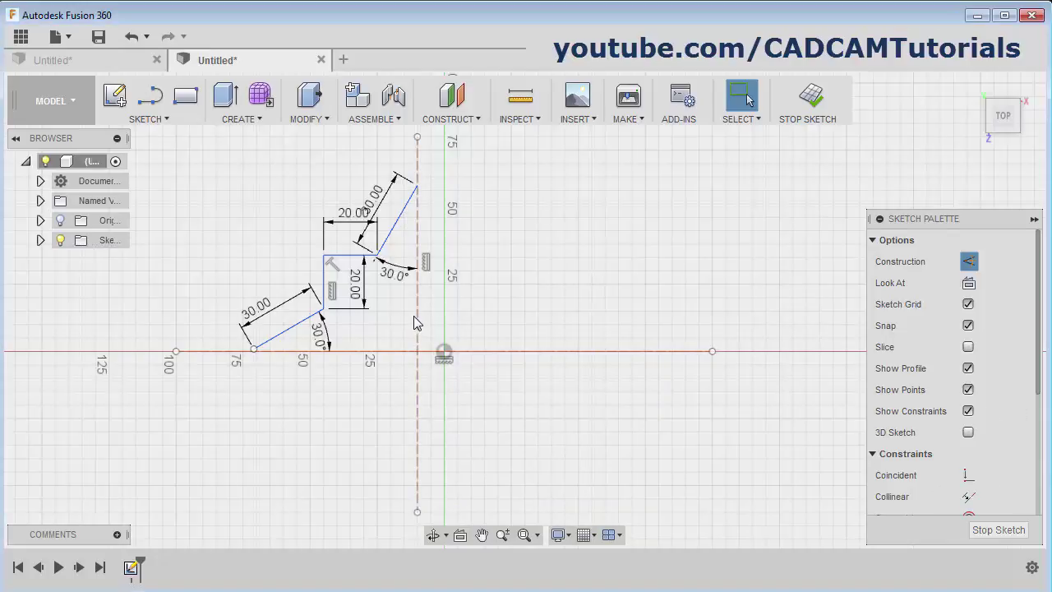
{"action": "left_click", "coordinate": [443, 352]}
{"action": "left_click", "coordinate": [443, 352]}
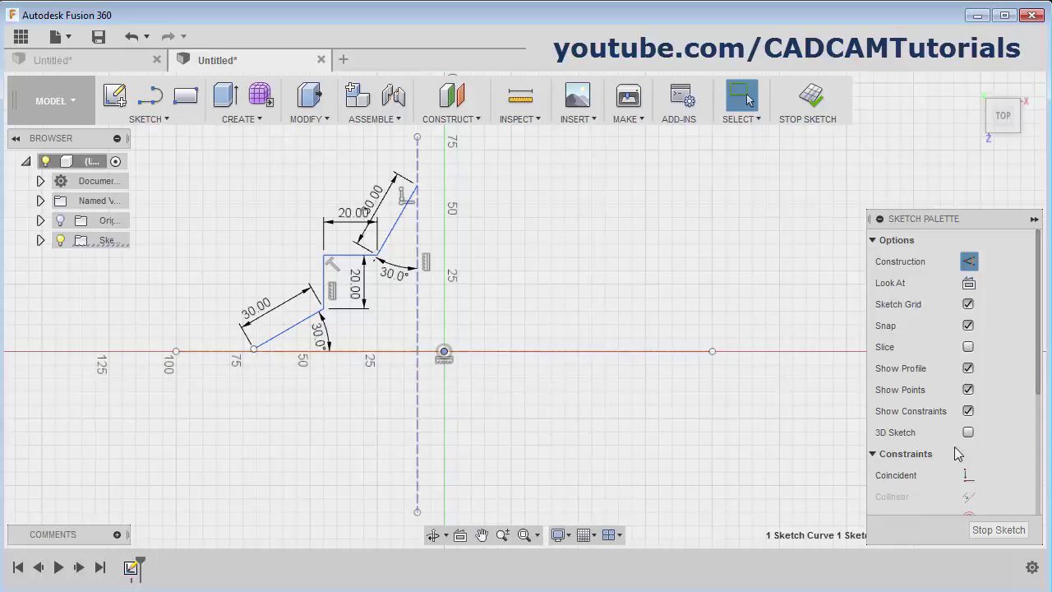
{"action": "left_click", "coordinate": [968, 476]}
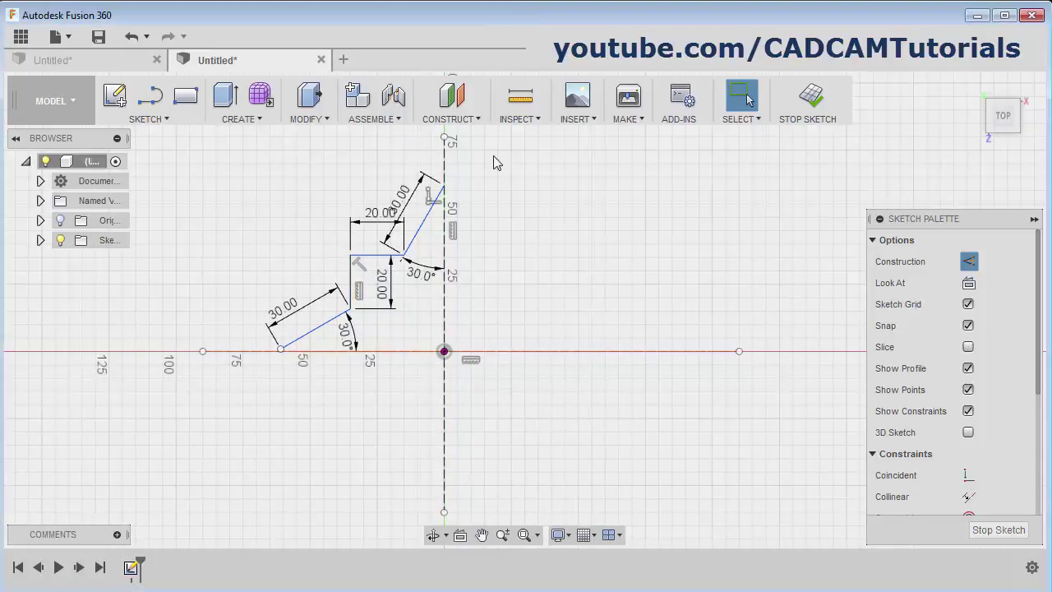
{"action": "left_click", "coordinate": [163, 120]}
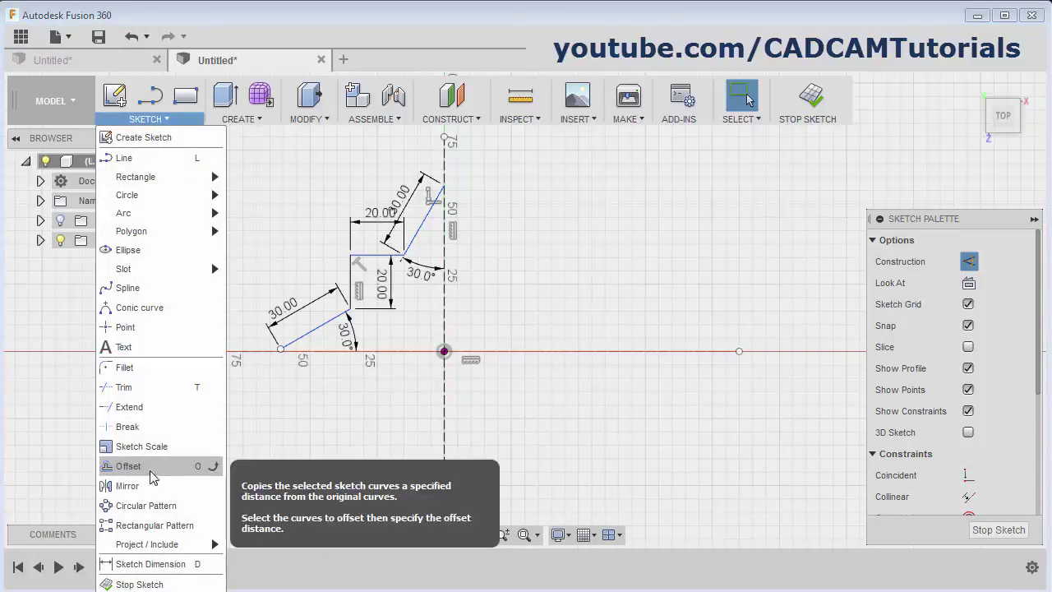
Mirror the half-star lines across the vertical centre construction line
{"action": "left_click", "coordinate": [138, 488]}
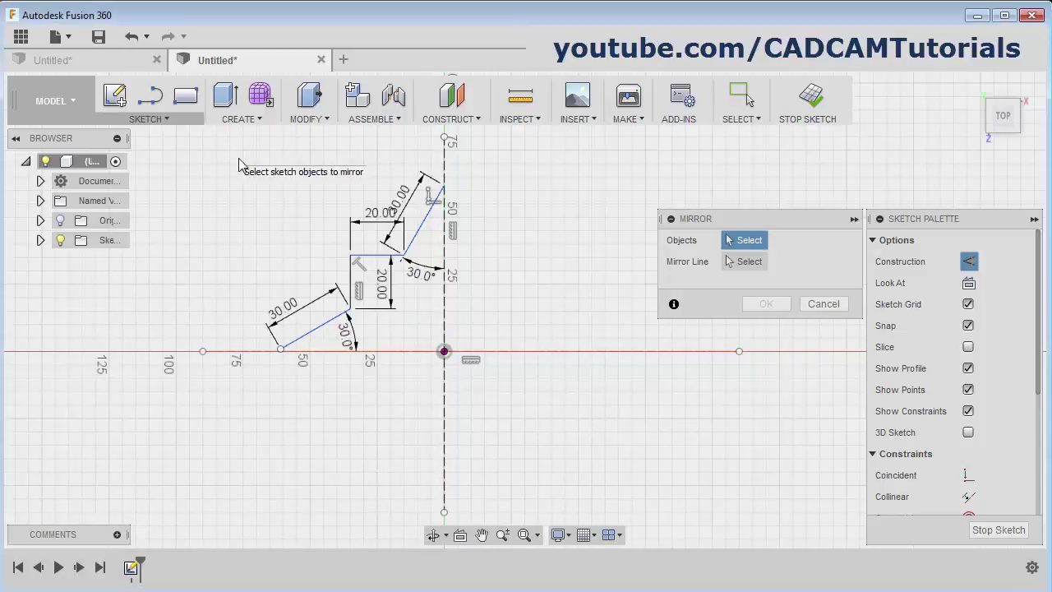
{"action": "mouse_move", "coordinate": [229, 153]}
{"action": "left_mouse_down"}
{"action": "mouse_move", "coordinate": [377, 283]}
{"action": "mouse_move", "coordinate": [498, 367]}
{"action": "mouse_move", "coordinate": [506, 397]}
{"action": "left_mouse_up"}
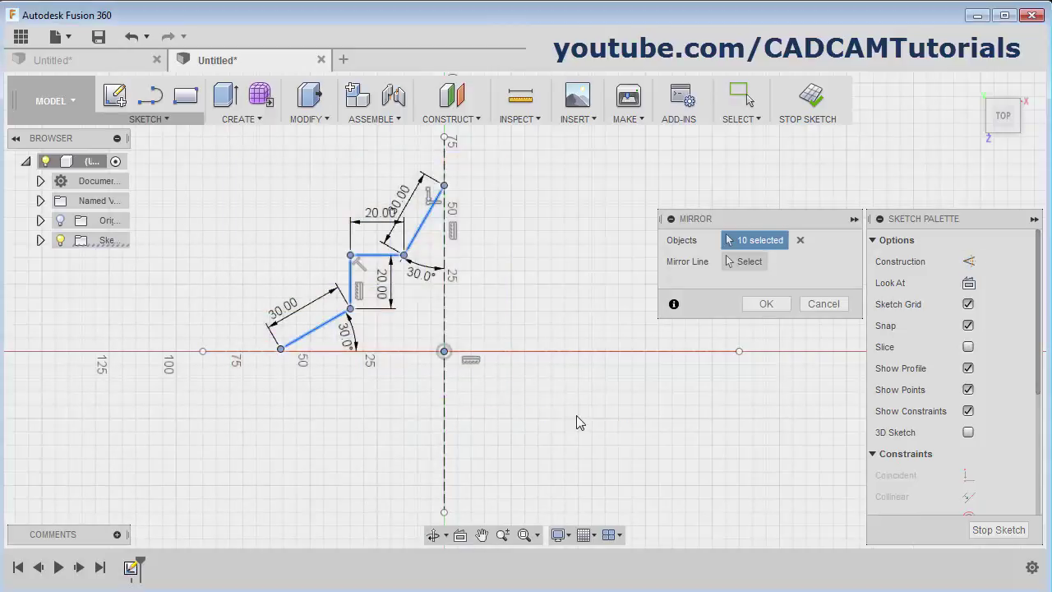
{"action": "left_click", "coordinate": [746, 267]}
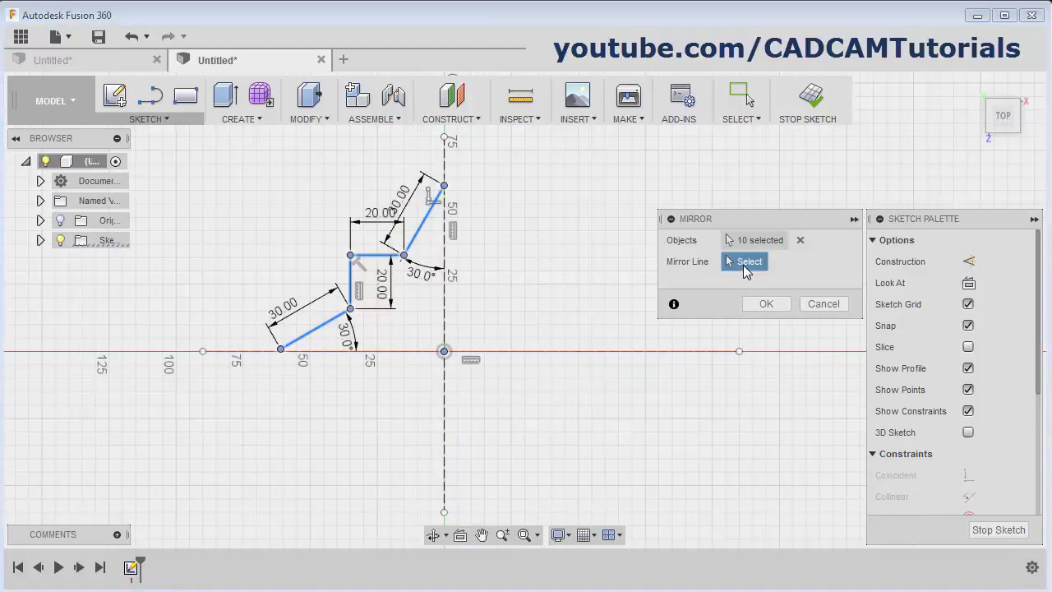
{"action": "left_click", "coordinate": [443, 253]}
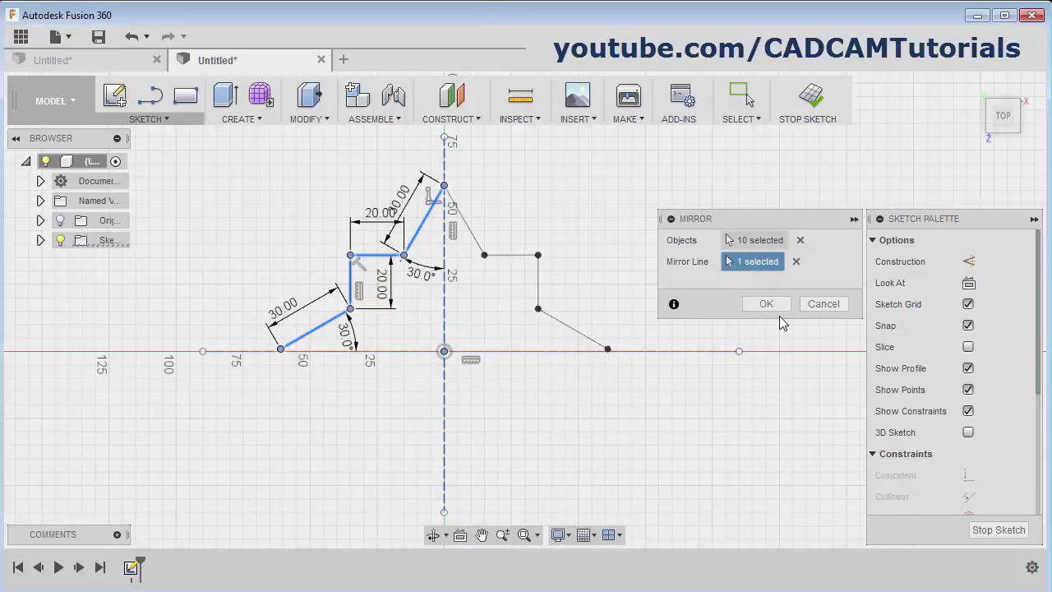
{"action": "left_click", "coordinate": [765, 305]}
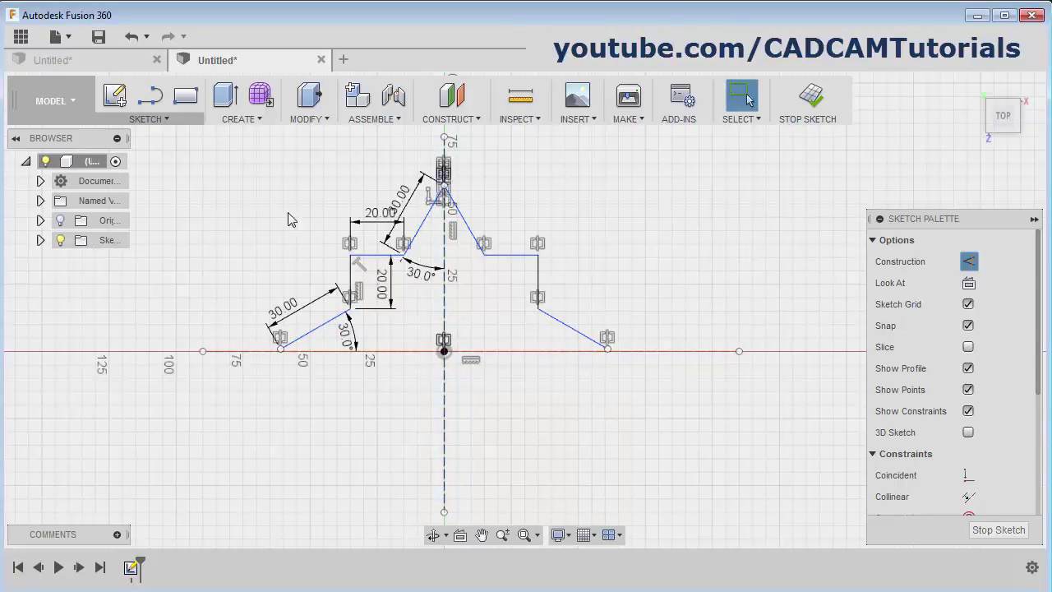
Mirror the whole top half of the star about the horizontal axis to complete it
{"action": "mouse_move", "coordinate": [211, 146]}
{"action": "left_mouse_down"}
{"action": "mouse_move", "coordinate": [491, 320]}
{"action": "mouse_move", "coordinate": [662, 409]}
{"action": "left_mouse_up"}
{"action": "left_click", "coordinate": [153, 119]}
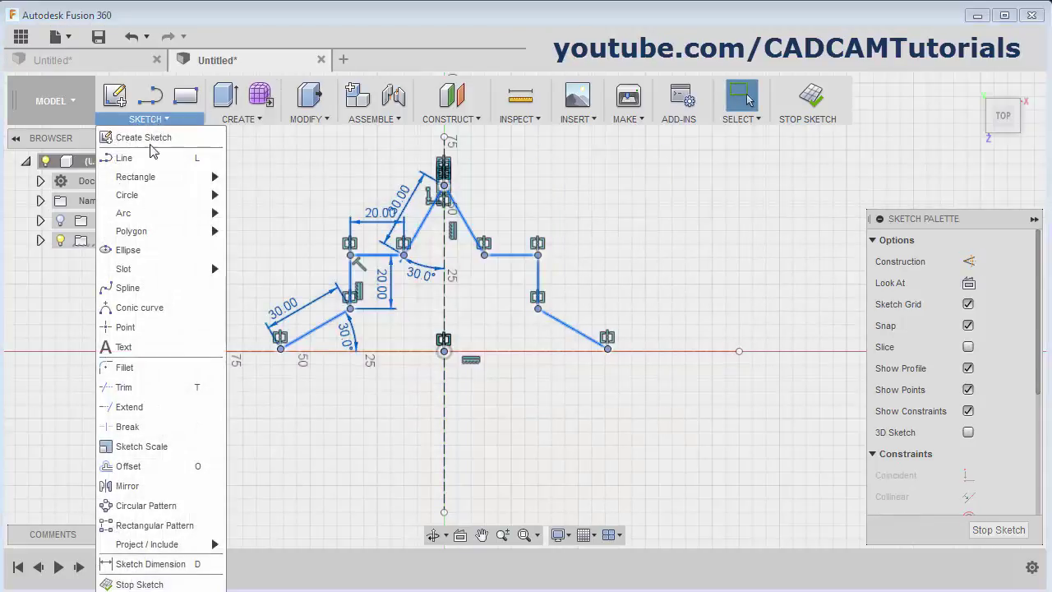
{"action": "left_click", "coordinate": [135, 483]}
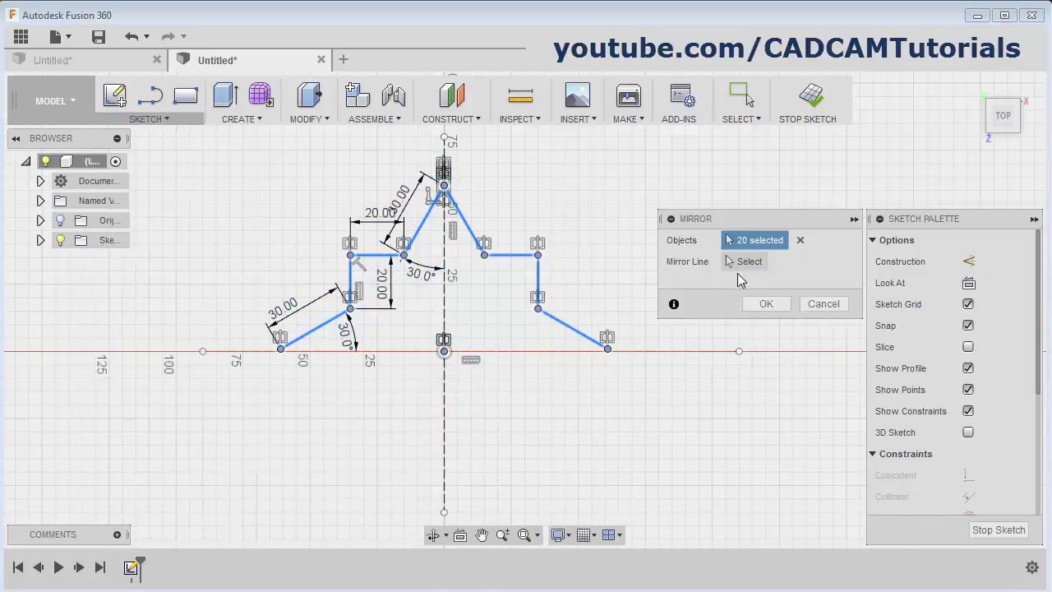
{"action": "left_click", "coordinate": [741, 263]}
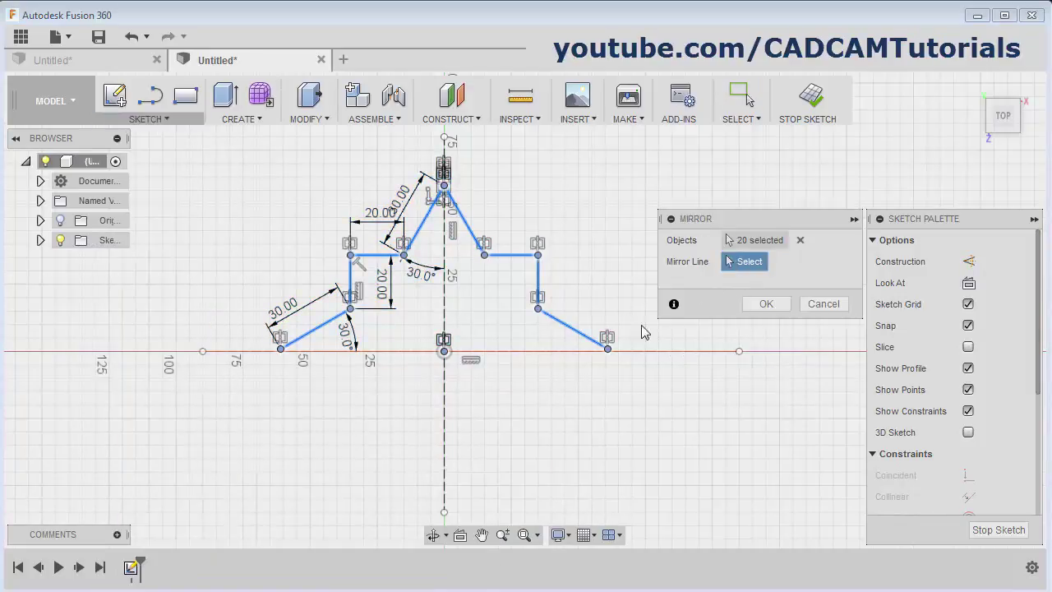
{"action": "left_click", "coordinate": [505, 352]}
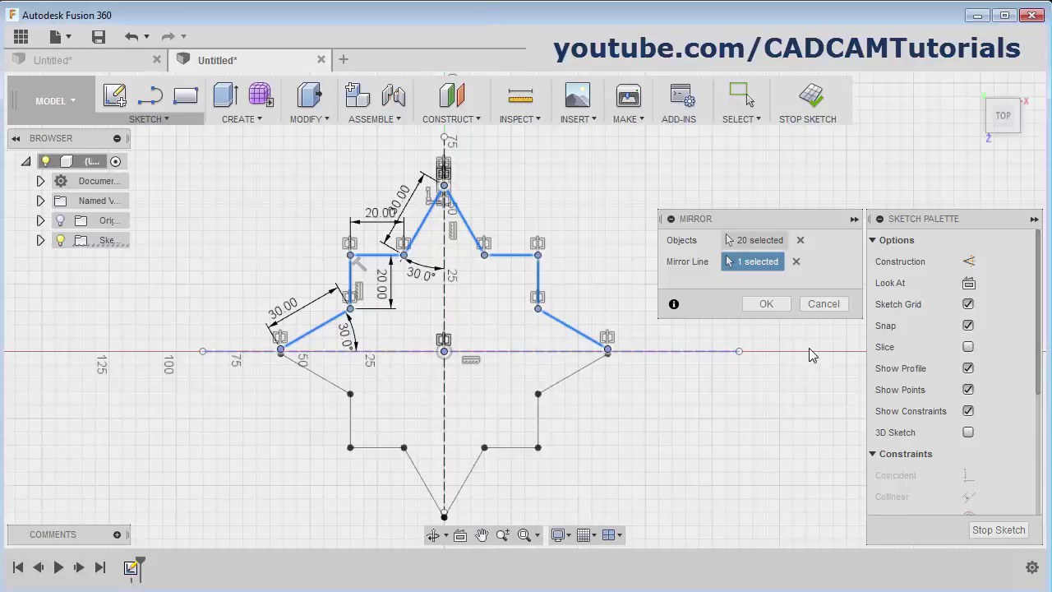
{"action": "left_click", "coordinate": [764, 303]}
{"action": "middle_click_drag", "start_coordinate": [641, 325], "coordinate": [659, 307]}
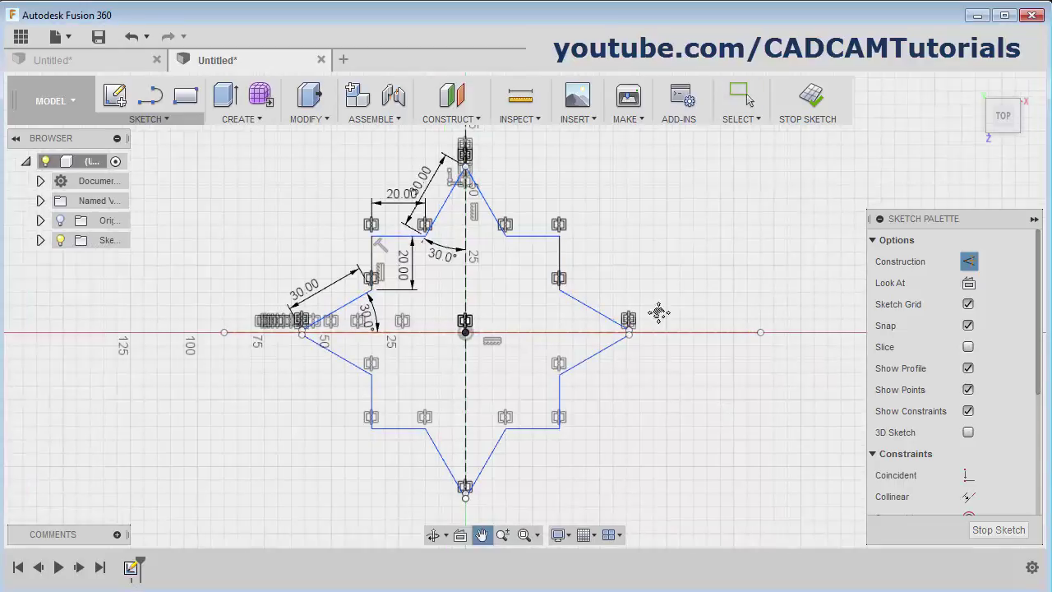
Start a new design with a sketch on the YZ origin plane and check the reference PDF
{"action": "left_click", "coordinate": [343, 61]}
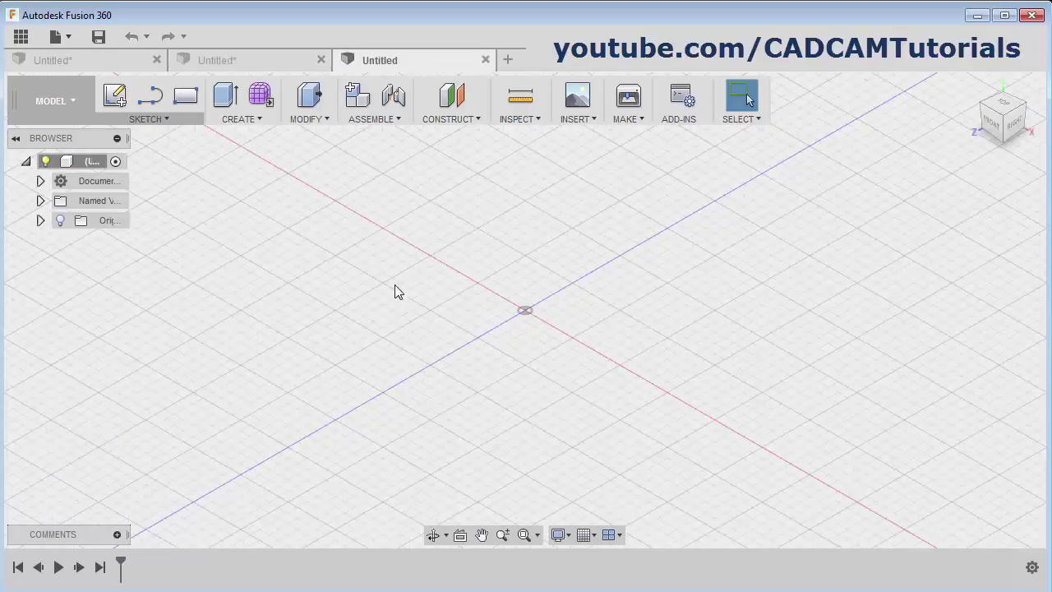
{"action": "left_click", "coordinate": [120, 100]}
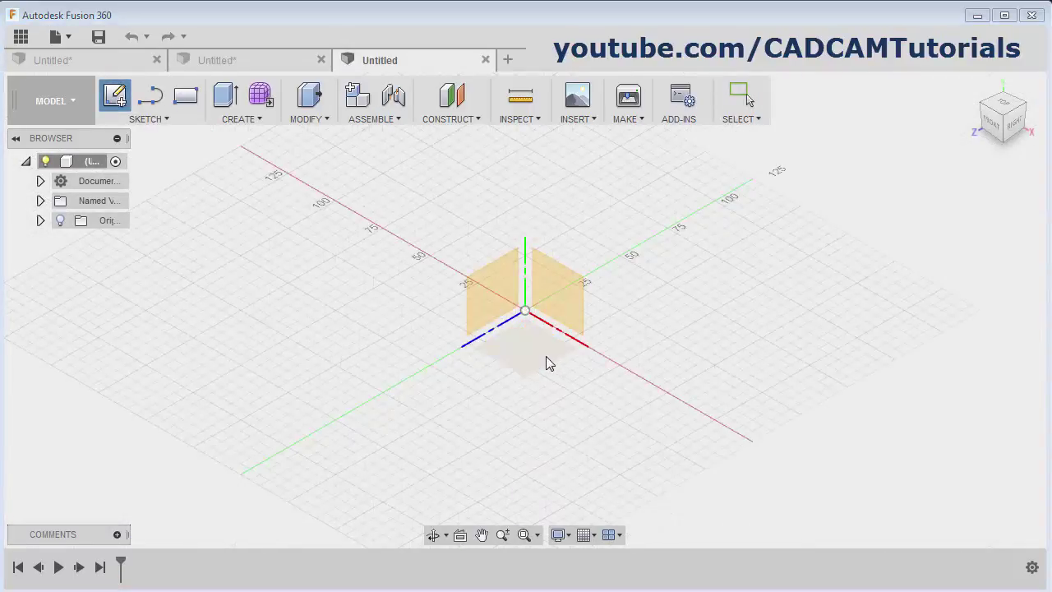
{"action": "left_click", "coordinate": [497, 303]}
{"action": "key", "text": "alt+Tab"}
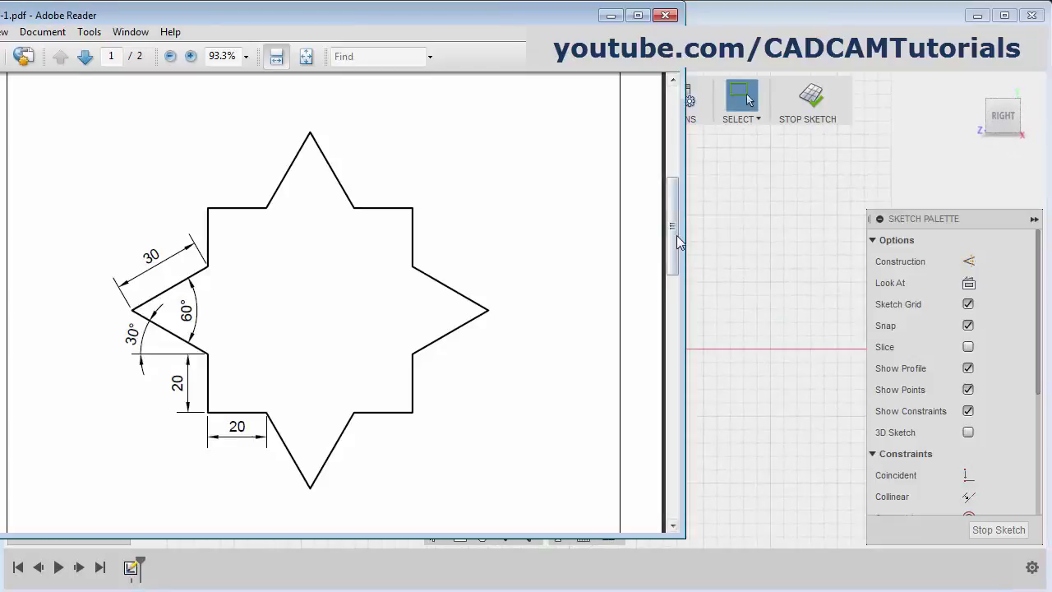
{"action": "left_click_drag", "start_coordinate": [676, 235], "coordinate": [672, 380]}
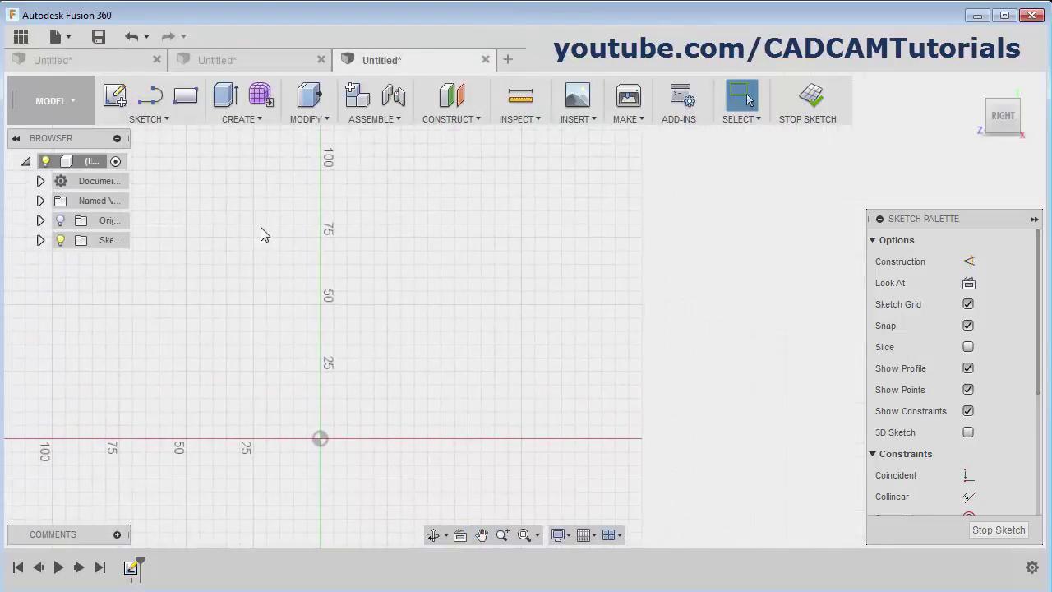
Draw a closed three-line triangle from the origin: base rightward, apex up-left, back to origin
{"action": "left_click", "coordinate": [149, 96]}
{"action": "left_click", "coordinate": [319, 442]}
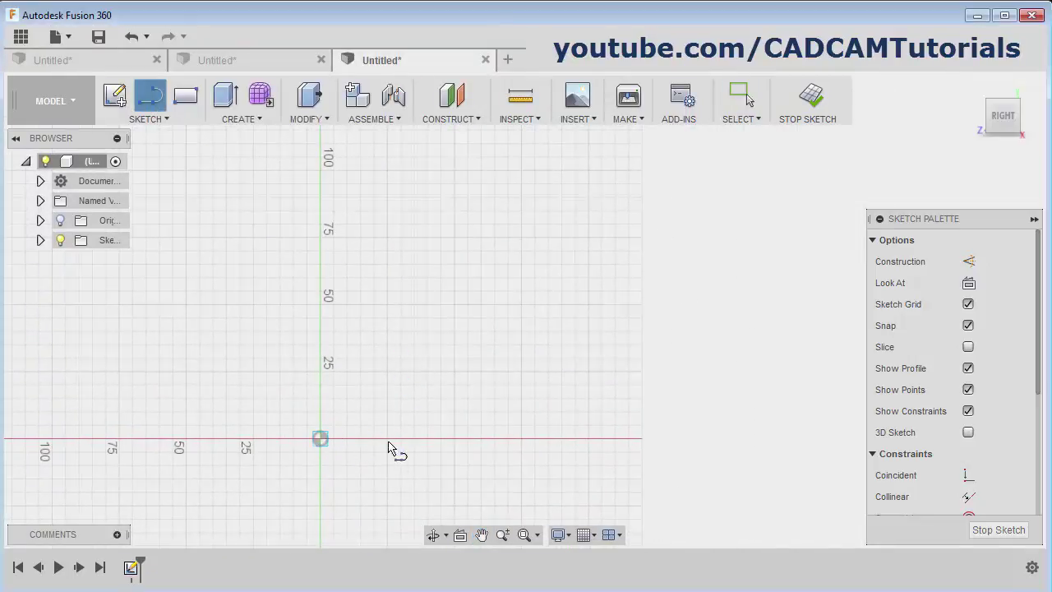
{"action": "left_click", "coordinate": [562, 441]}
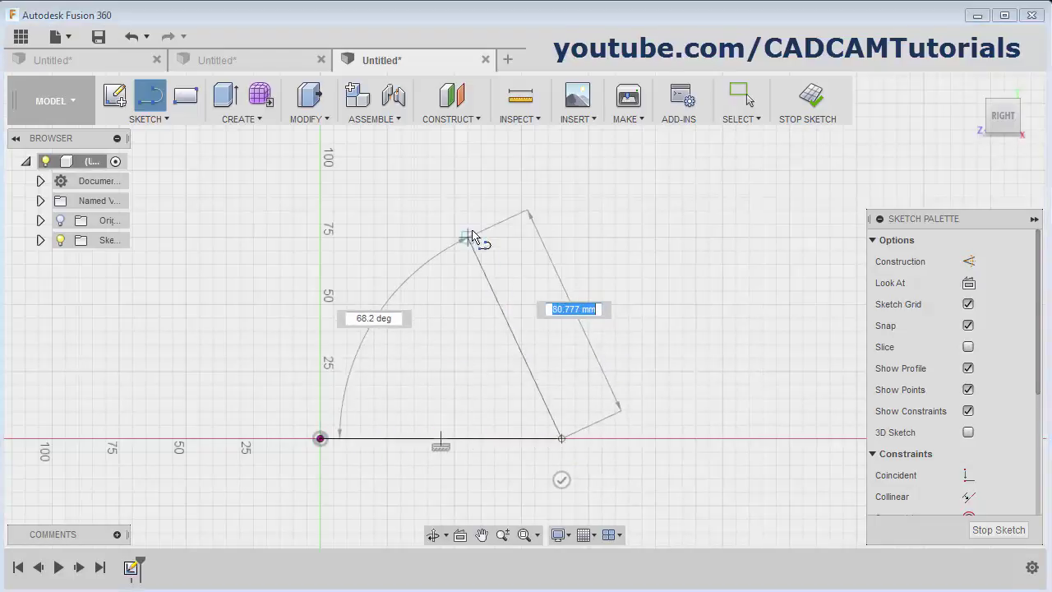
{"action": "left_click", "coordinate": [441, 224]}
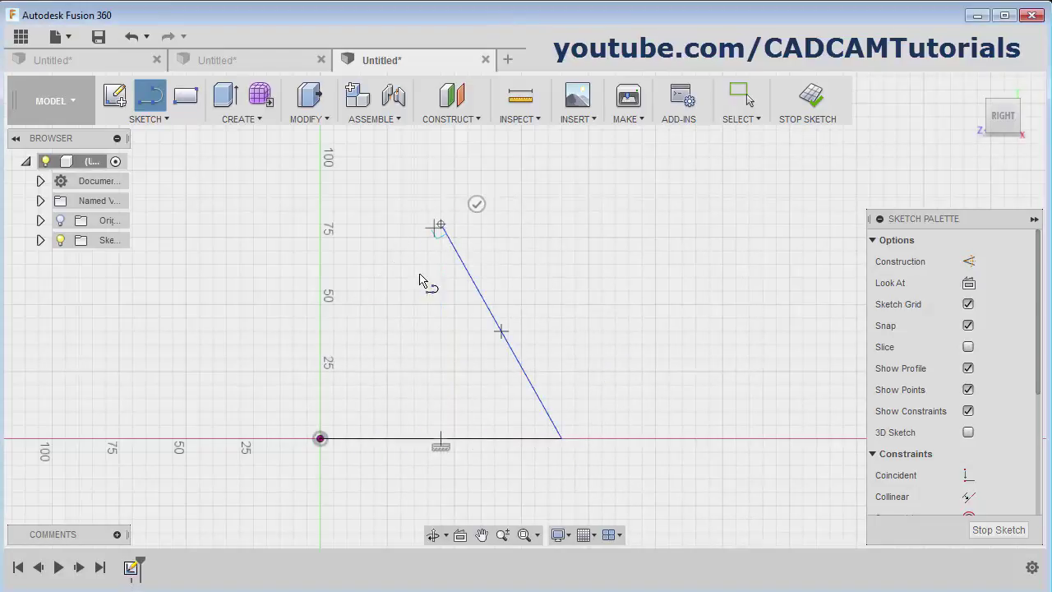
{"action": "left_click", "coordinate": [320, 441]}
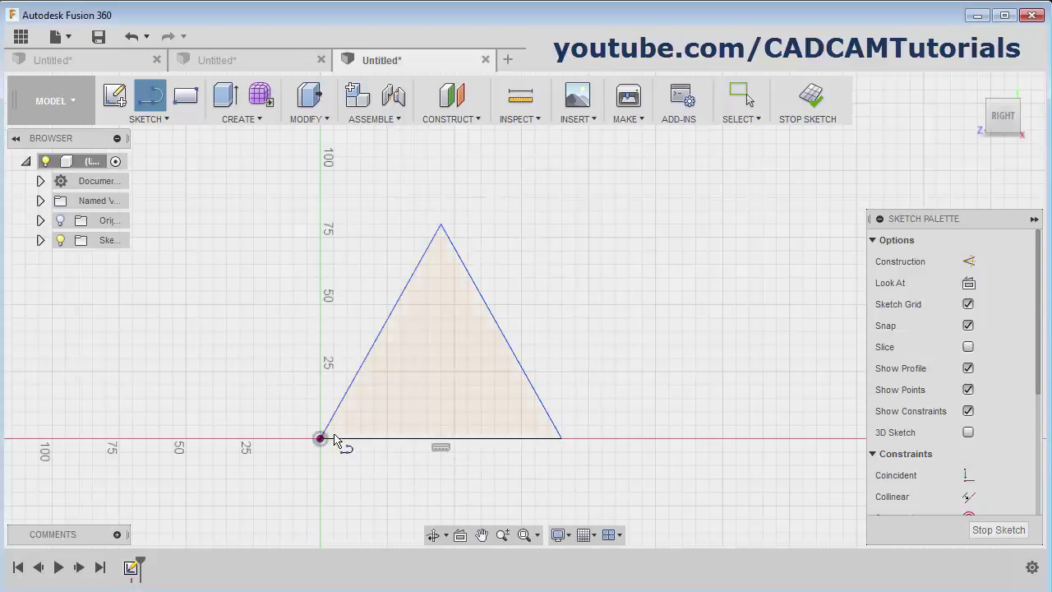
{"action": "key", "text": "Escape"}
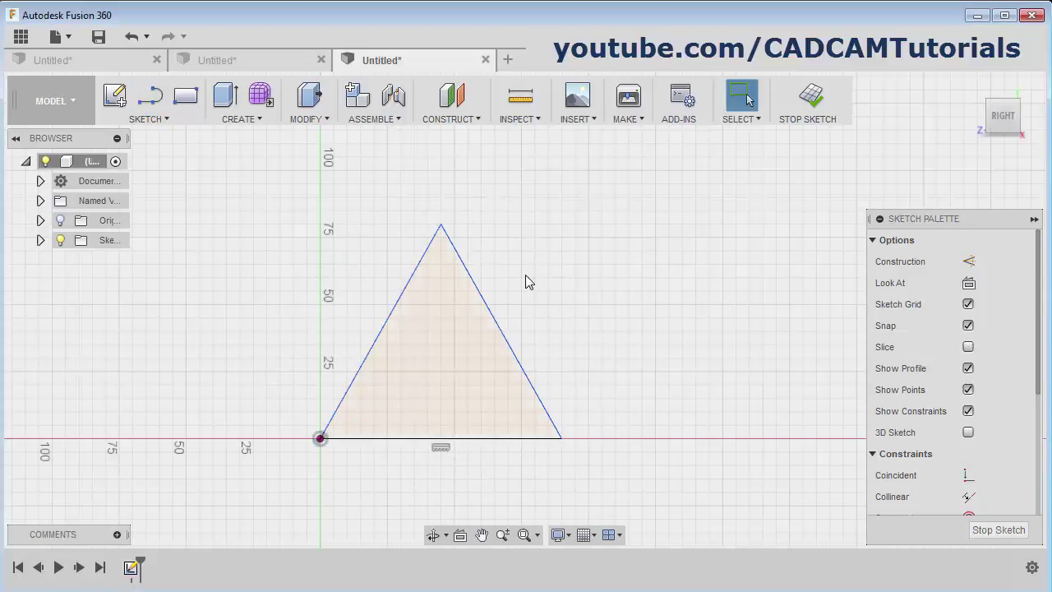
Dimension the triangle's bottom side to 60 mm
{"action": "key", "text": "d"}
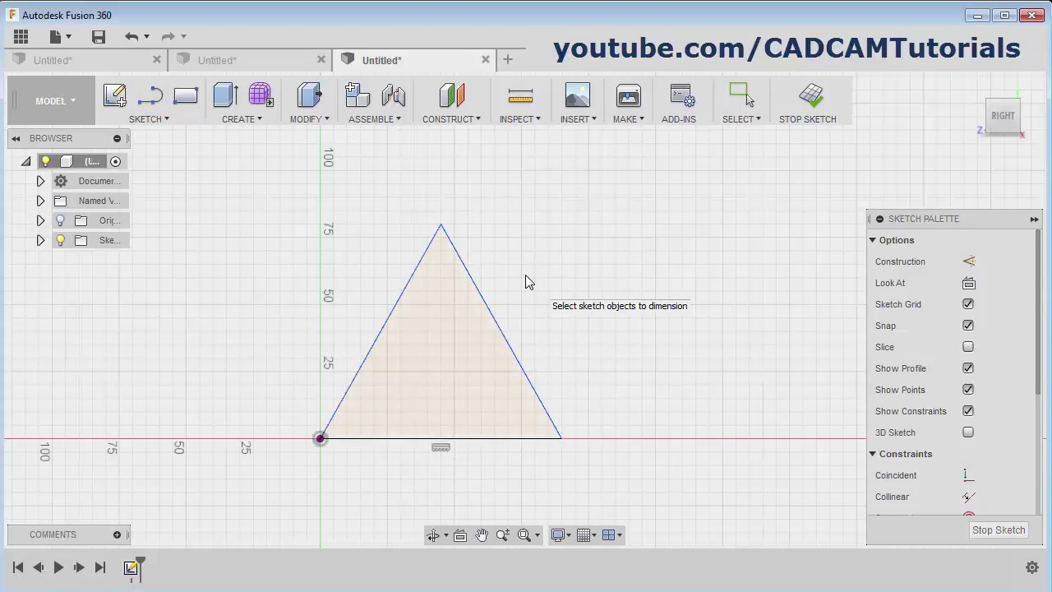
{"action": "left_click", "coordinate": [413, 440]}
{"action": "left_click", "coordinate": [427, 478]}
{"action": "type", "text": "6"}
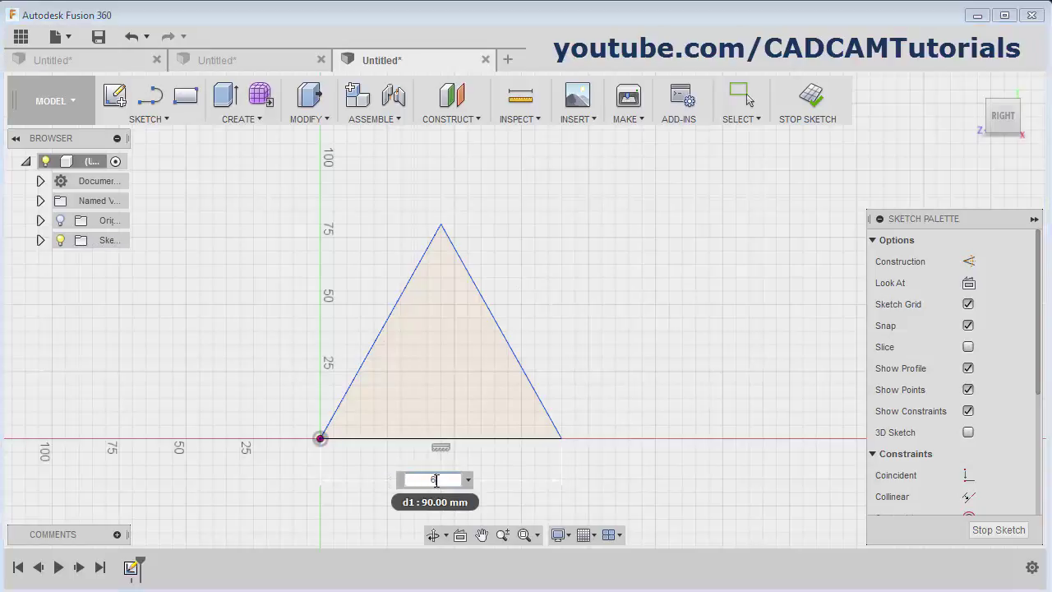
{"action": "type", "text": "0"}
{"action": "key", "text": "Return"}
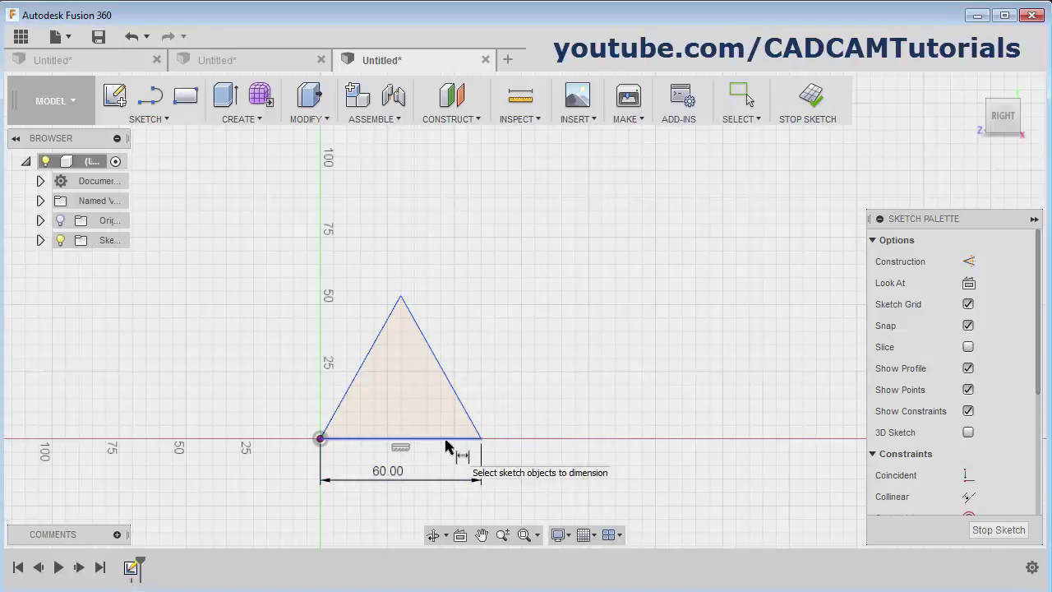
Dimension both base angles, right and left, to 60°
{"action": "left_click", "coordinate": [446, 440]}
{"action": "left_click", "coordinate": [472, 422]}
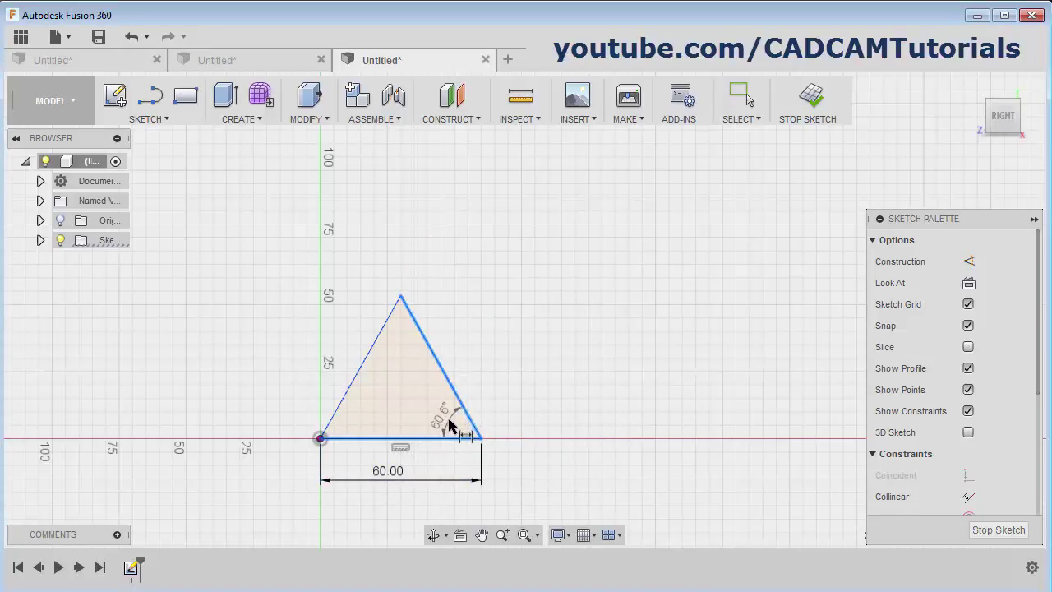
{"action": "left_click", "coordinate": [450, 424]}
{"action": "type", "text": "60"}
{"action": "key", "text": "Return"}
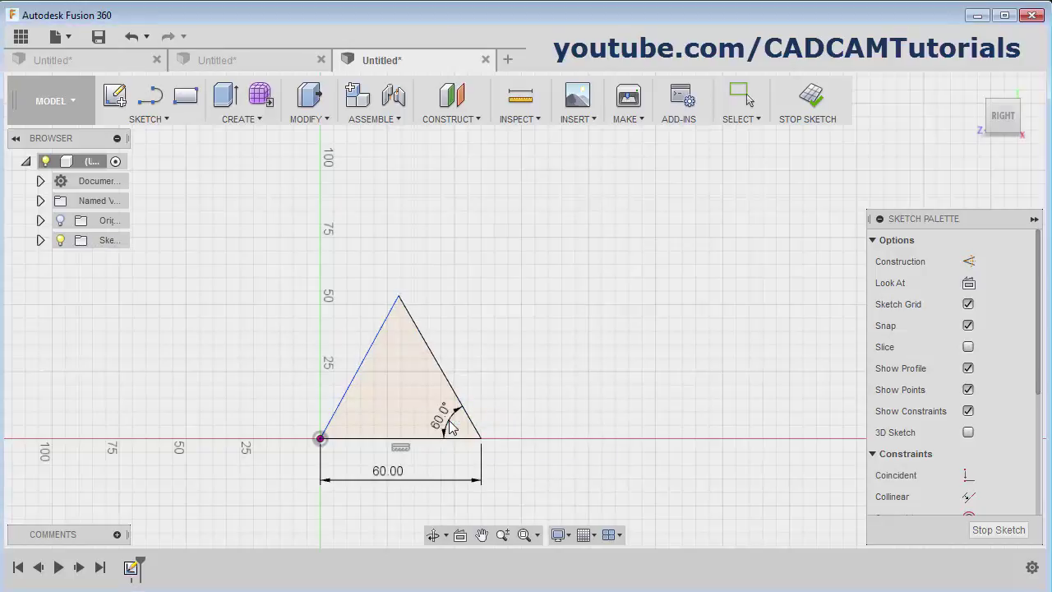
{"action": "left_click", "coordinate": [335, 422]}
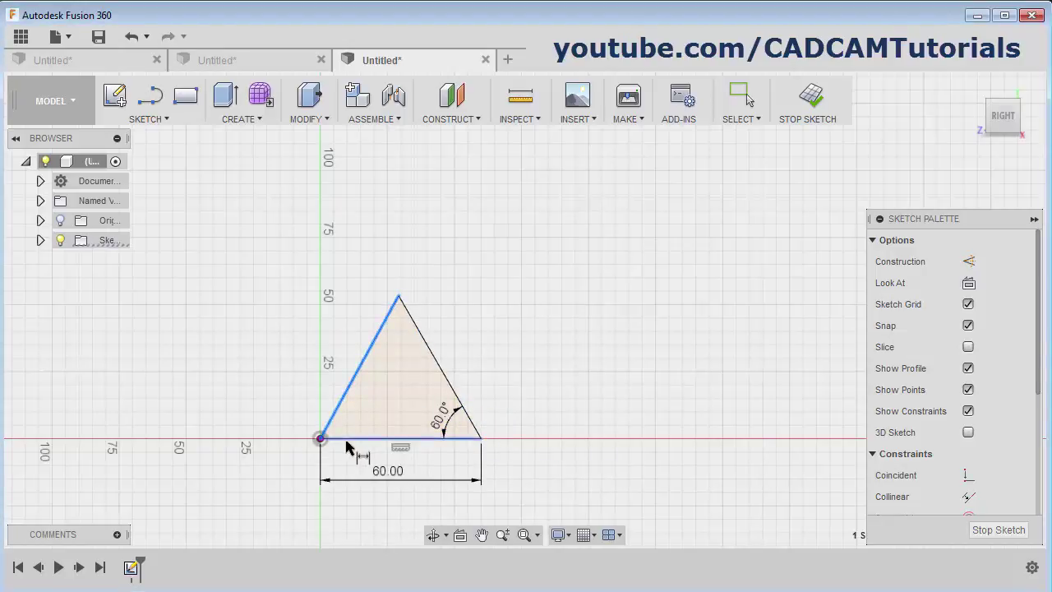
{"action": "left_click", "coordinate": [349, 440]}
{"action": "left_click", "coordinate": [413, 418]}
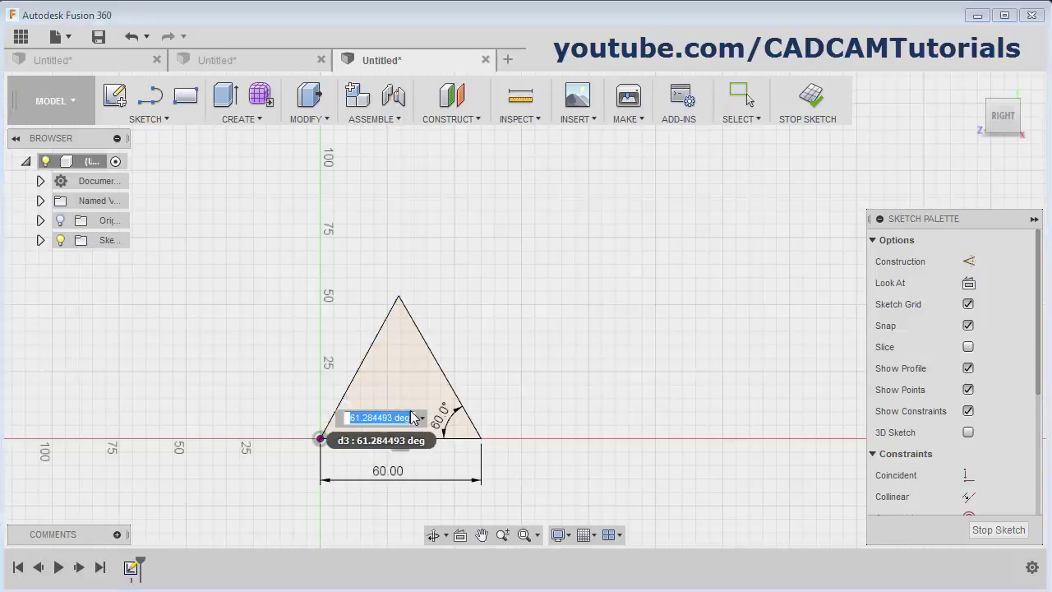
{"action": "type", "text": "60"}
{"action": "key", "text": "Return"}
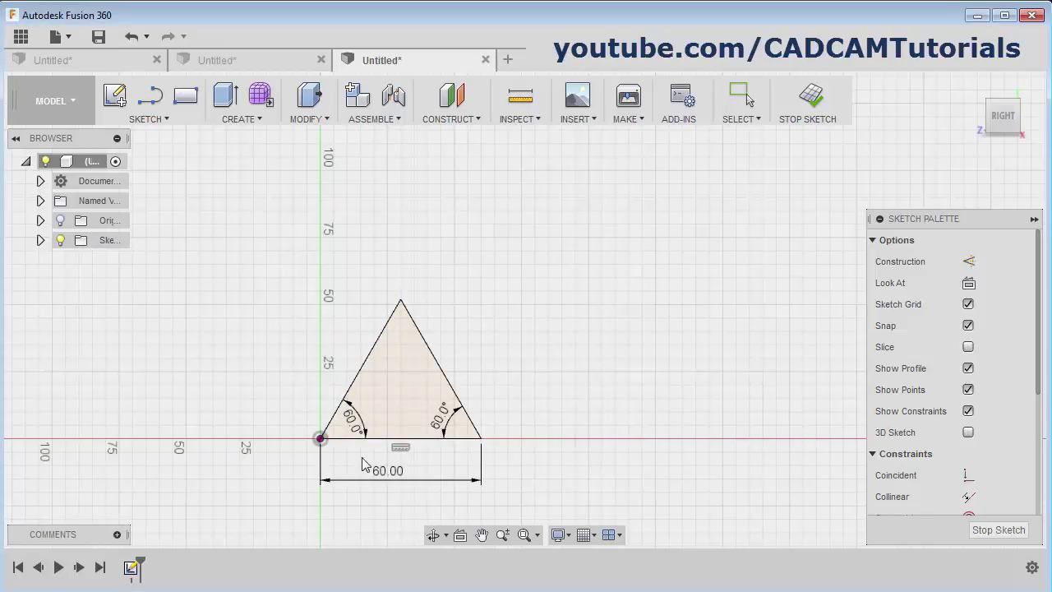
End dimensioning and reposition the view to compare with the reference drawing
{"action": "key", "text": "Escape"}
{"action": "scroll", "coordinate": [378, 464], "scroll_direction": "up", "scroll_amount": 1}
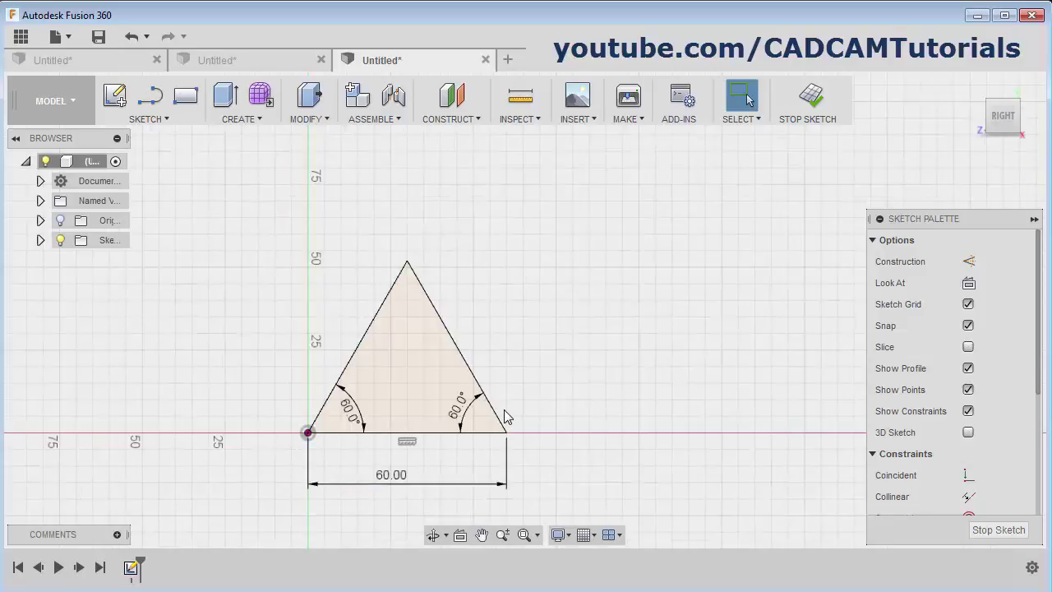
{"action": "middle_click_drag", "start_coordinate": [455, 460], "coordinate": [455, 416]}
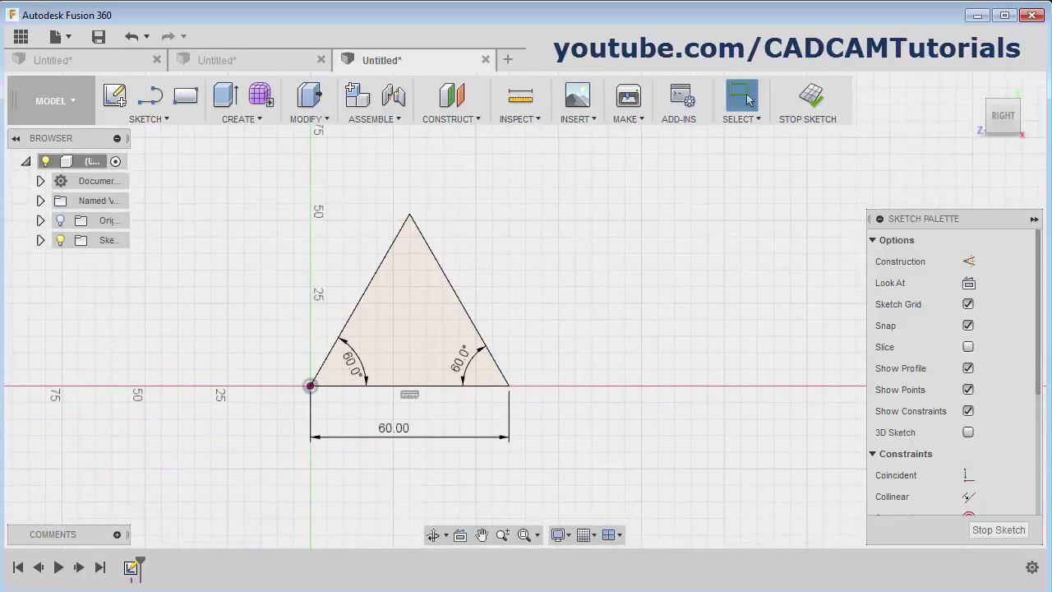
{"action": "key", "text": "alt+Tab"}
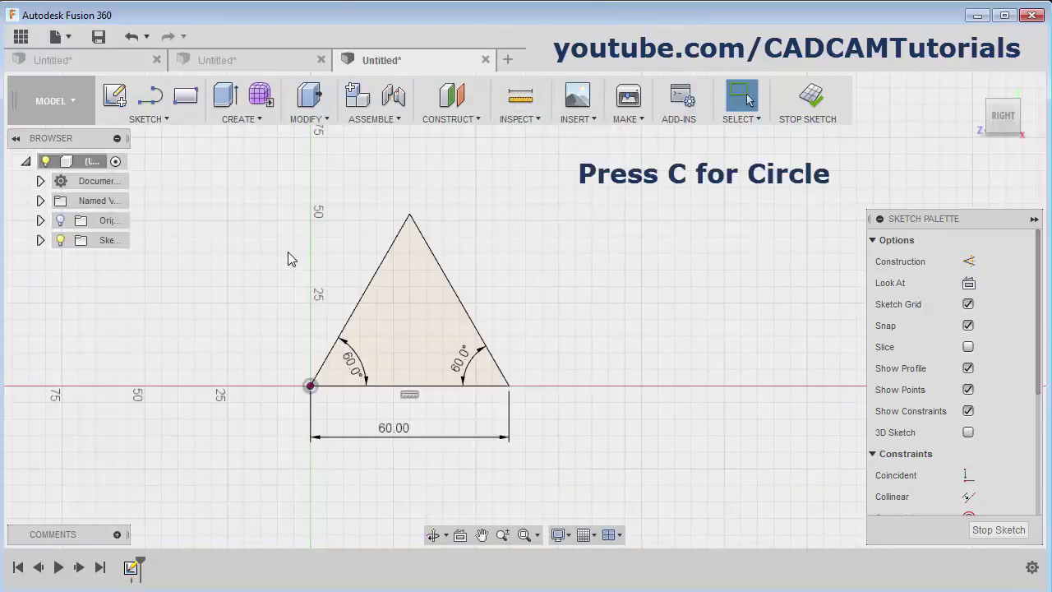
Place 20 mm diameter circles centred on the origin corner and the triangle's apex
{"action": "key", "text": "c"}
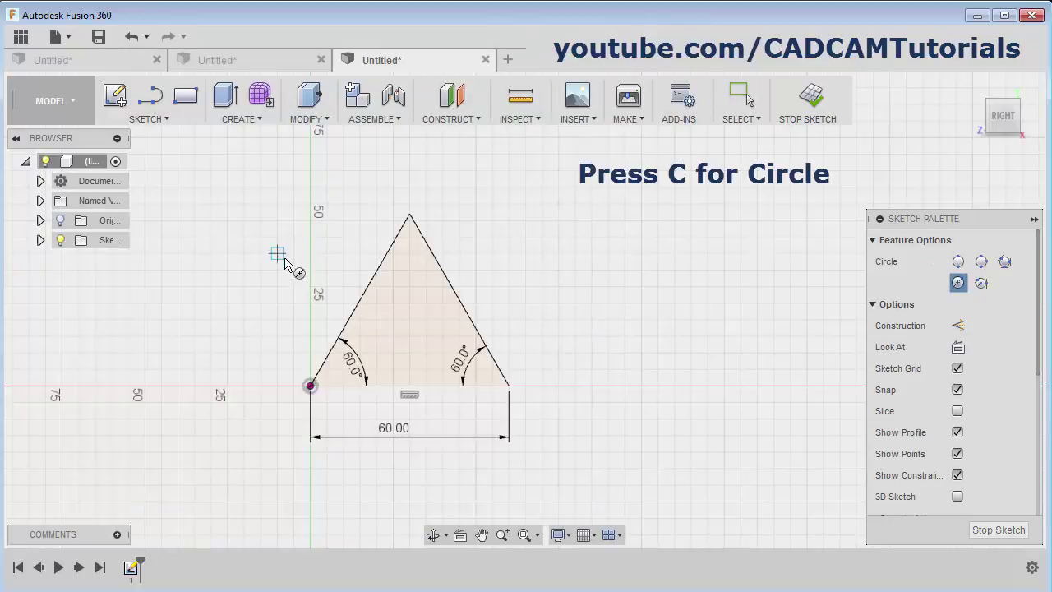
{"action": "left_click", "coordinate": [310, 386]}
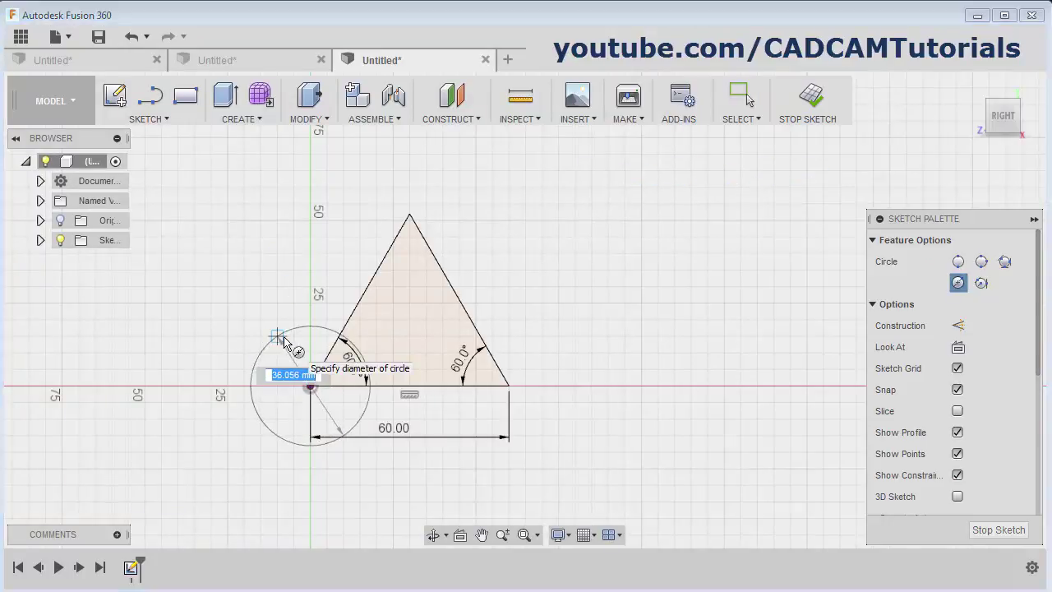
{"action": "type", "text": "20"}
{"action": "key", "text": "Tab"}
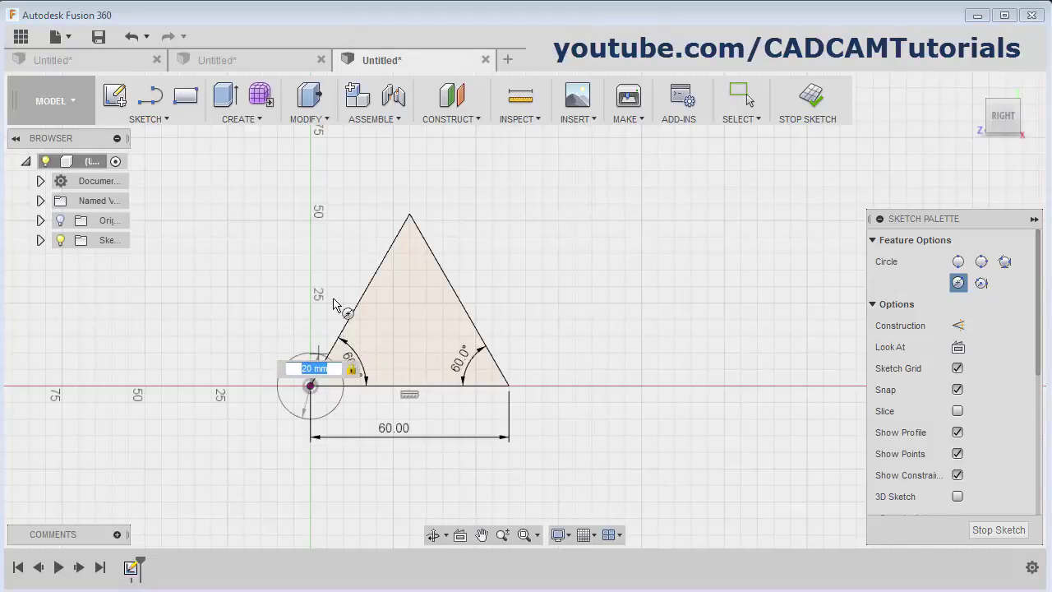
{"action": "key", "text": "Return"}
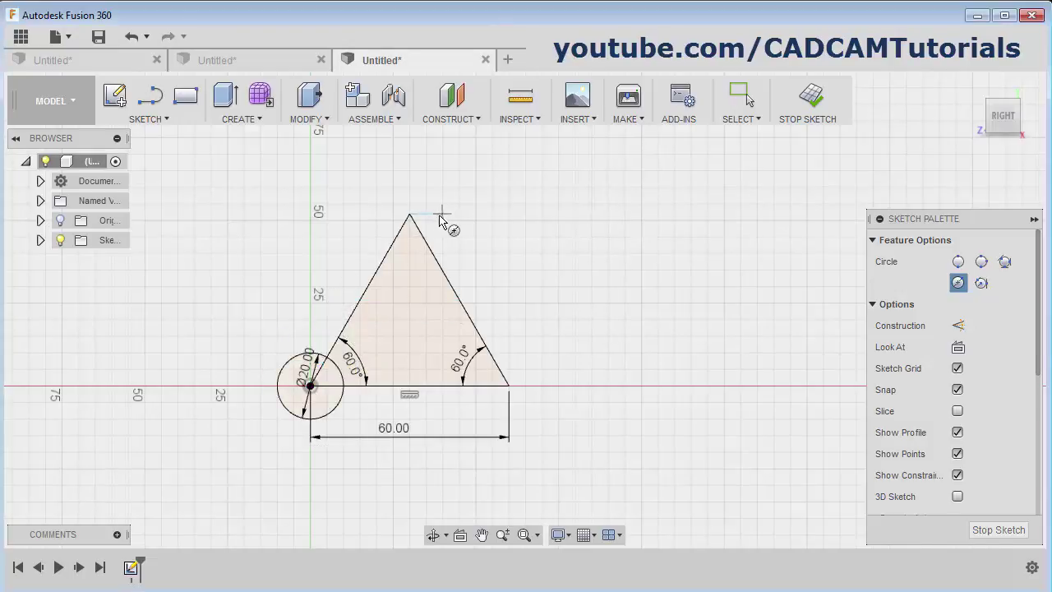
{"action": "left_click", "coordinate": [409, 216]}
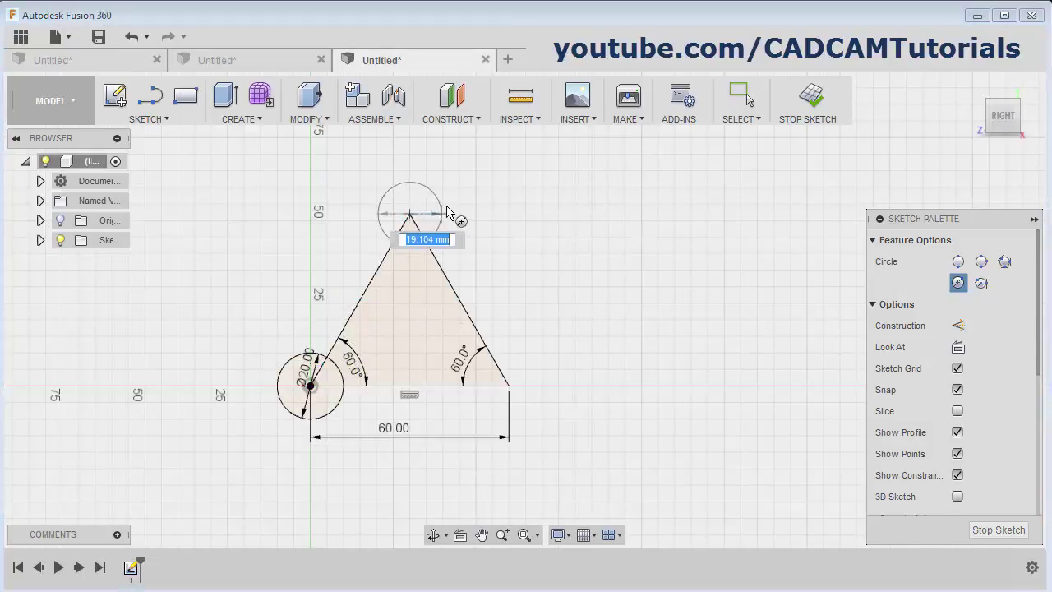
{"action": "type", "text": "20"}
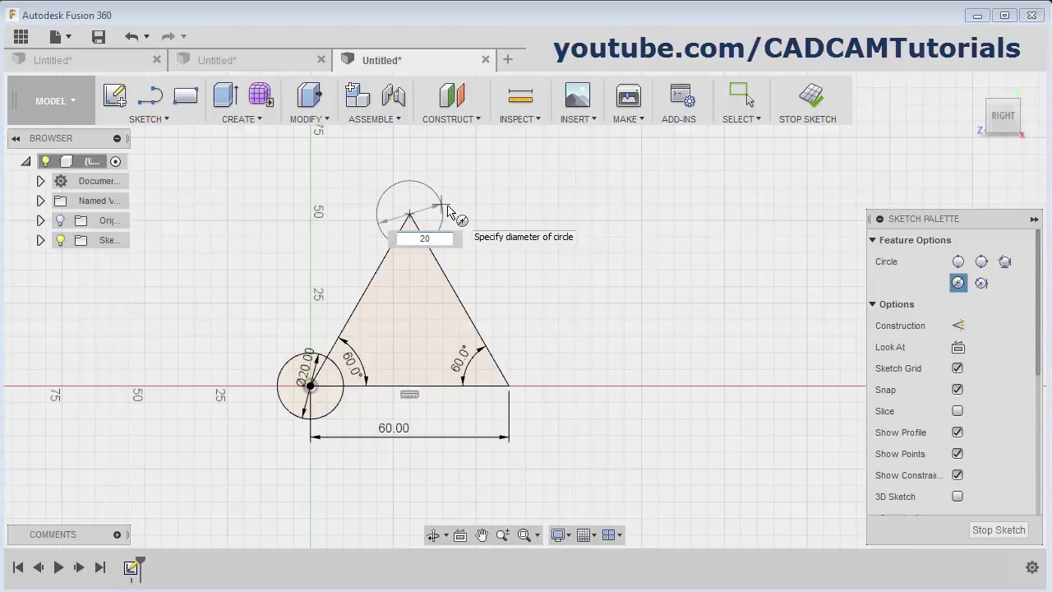
{"action": "key", "text": "Tab"}
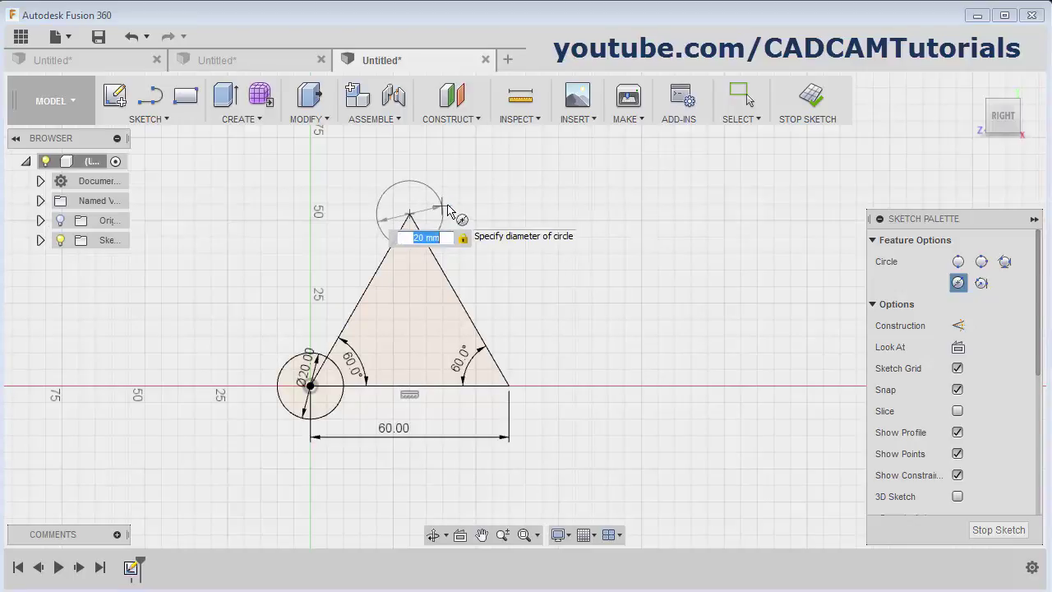
{"action": "key", "text": "Return"}
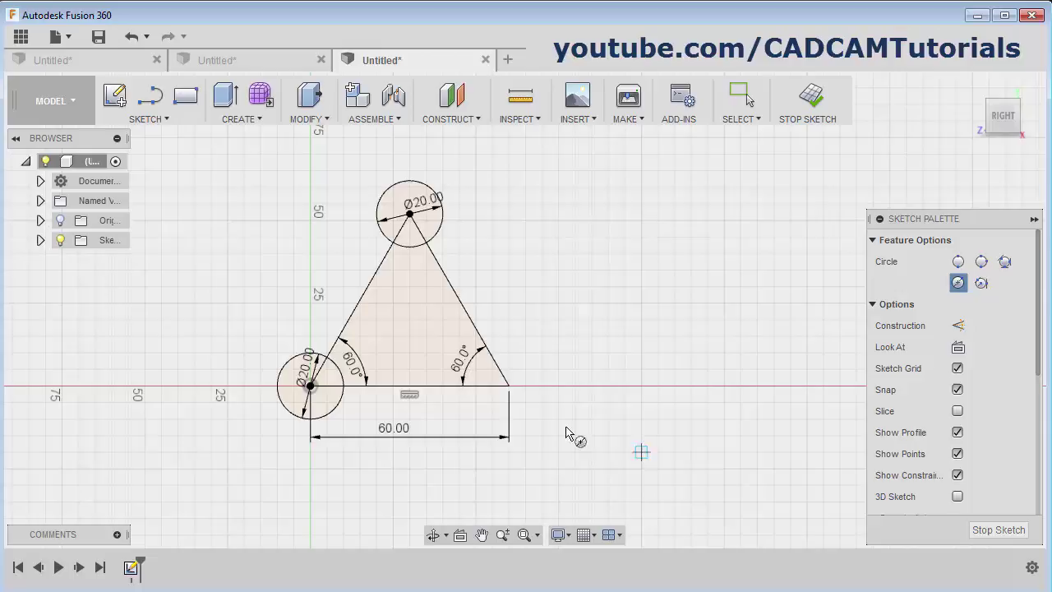
Add a 30 mm diameter circle centred on the lower-right corner
{"action": "left_click", "coordinate": [509, 384]}
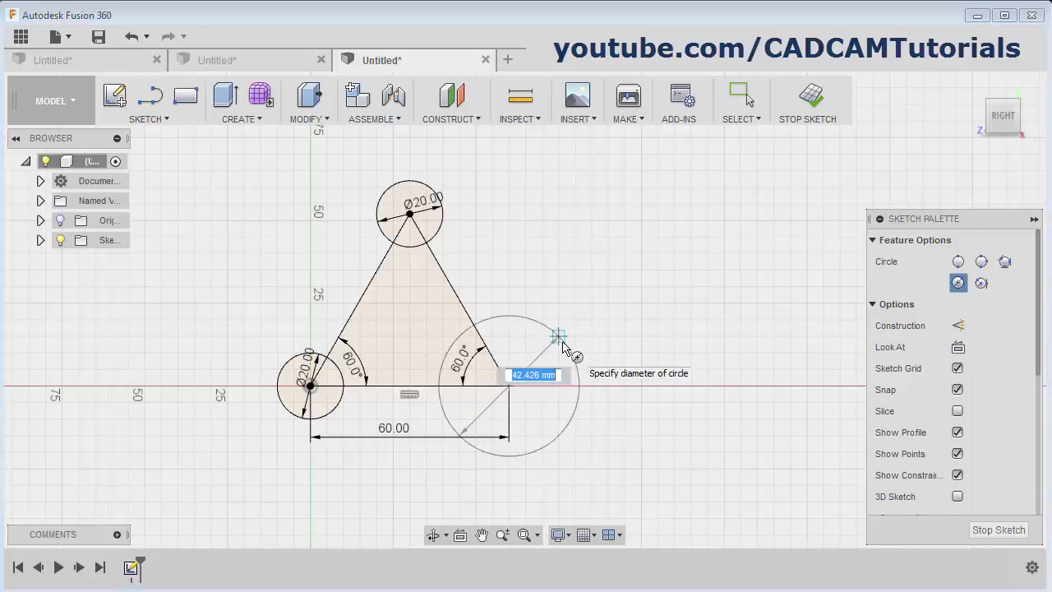
{"action": "type", "text": "30"}
{"action": "key", "text": "Tab"}
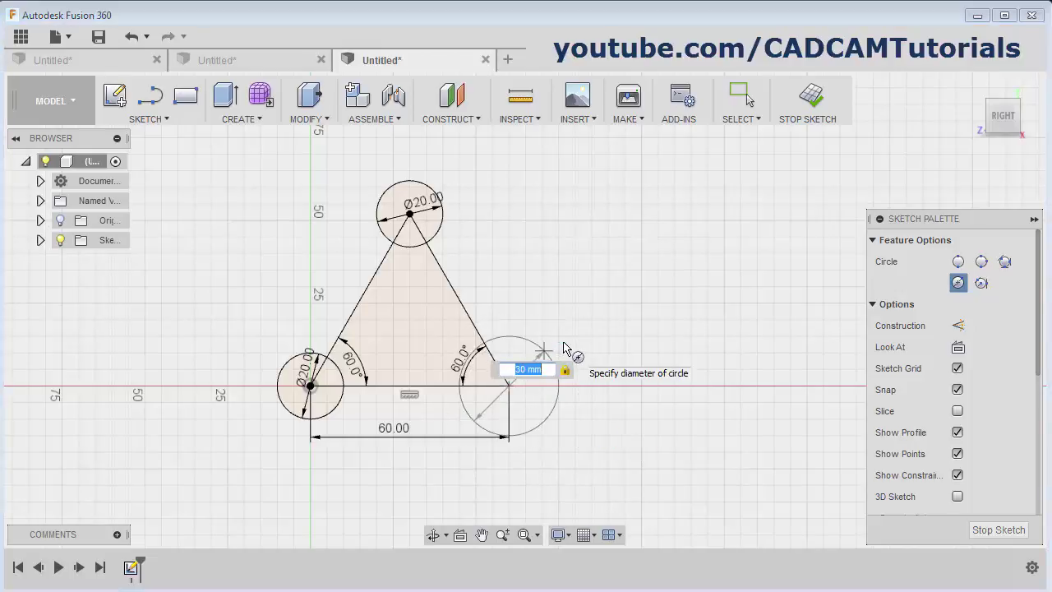
{"action": "key", "text": "Return"}
{"action": "key", "text": "Escape"}
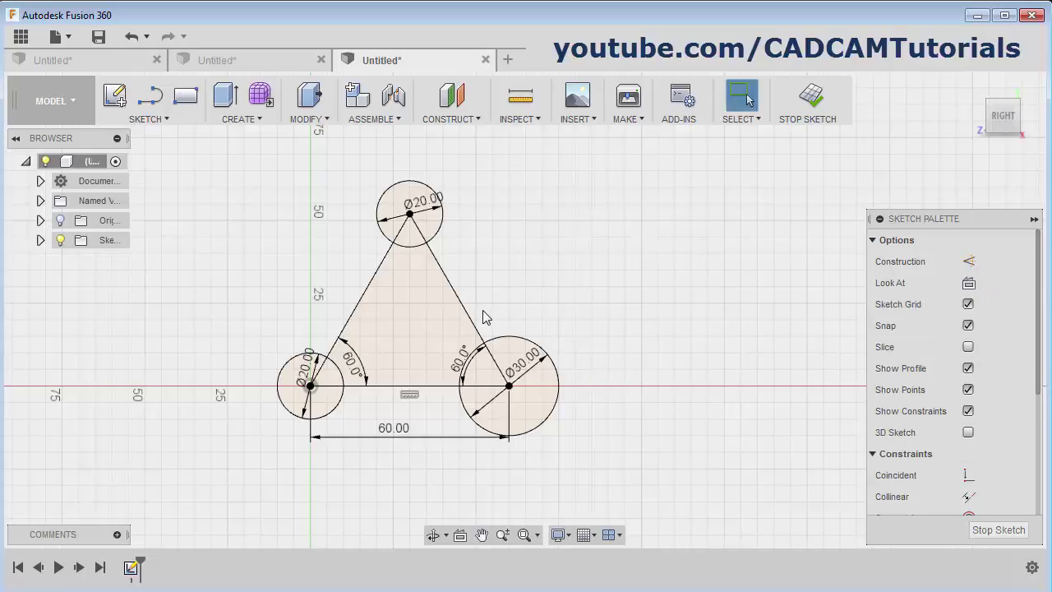
{"action": "left_click", "coordinate": [469, 315]}
{"action": "left_click", "coordinate": [343, 308]}
{"action": "left_click", "coordinate": [164, 120]}
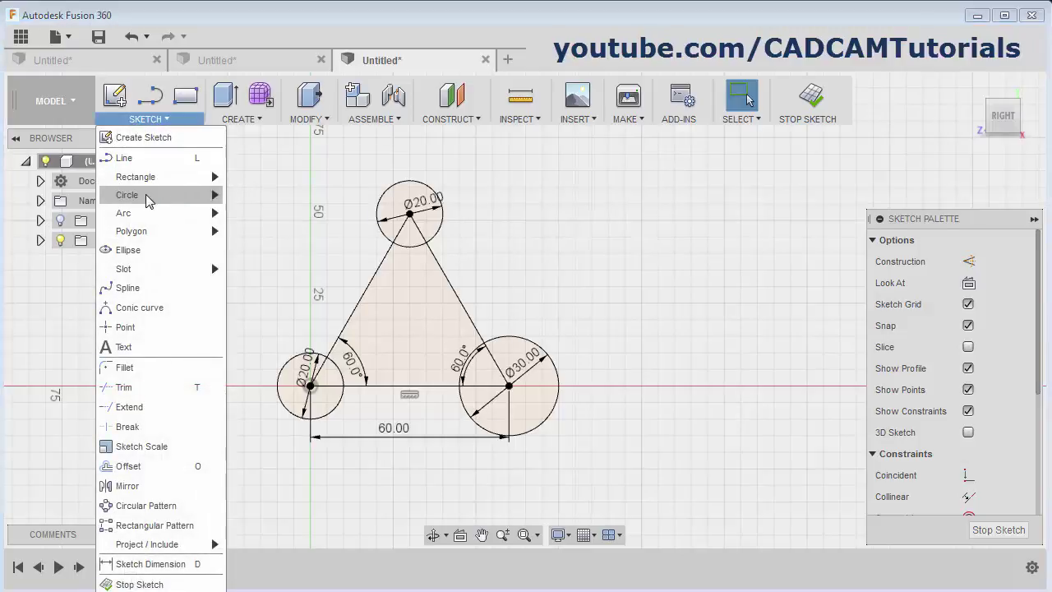
Draw a 3-point circle touching the triangle's left side, right side and base
{"action": "mouse_move", "coordinate": [149, 201]}
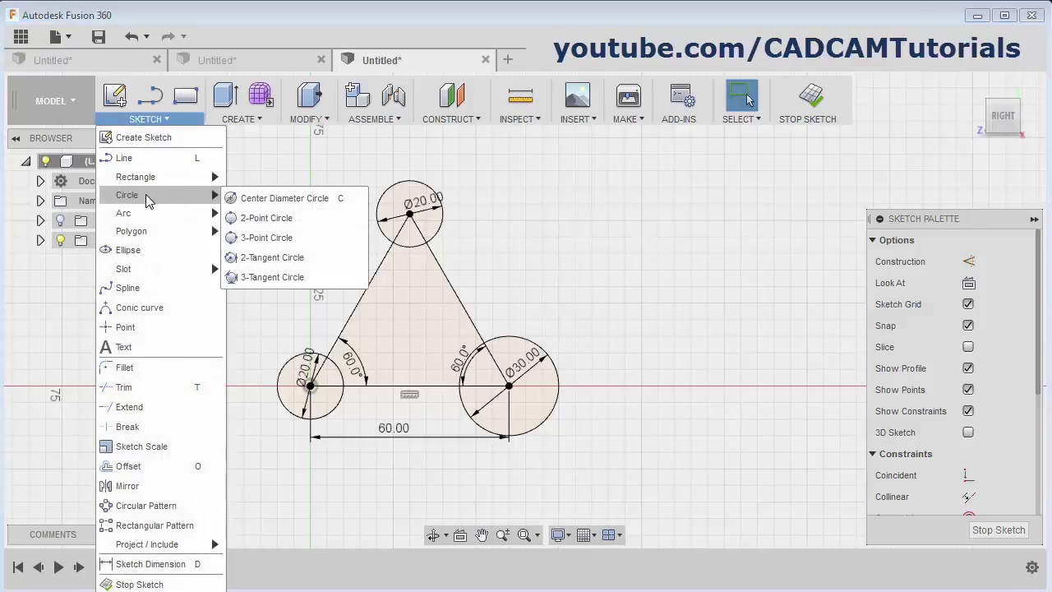
{"action": "left_click", "coordinate": [268, 238]}
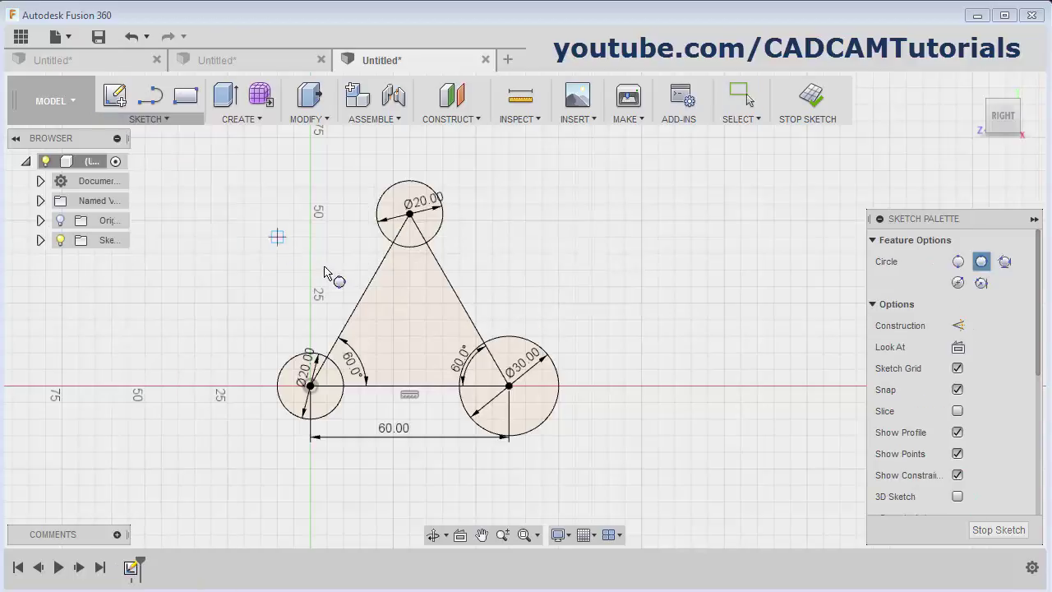
{"action": "left_click", "coordinate": [359, 302]}
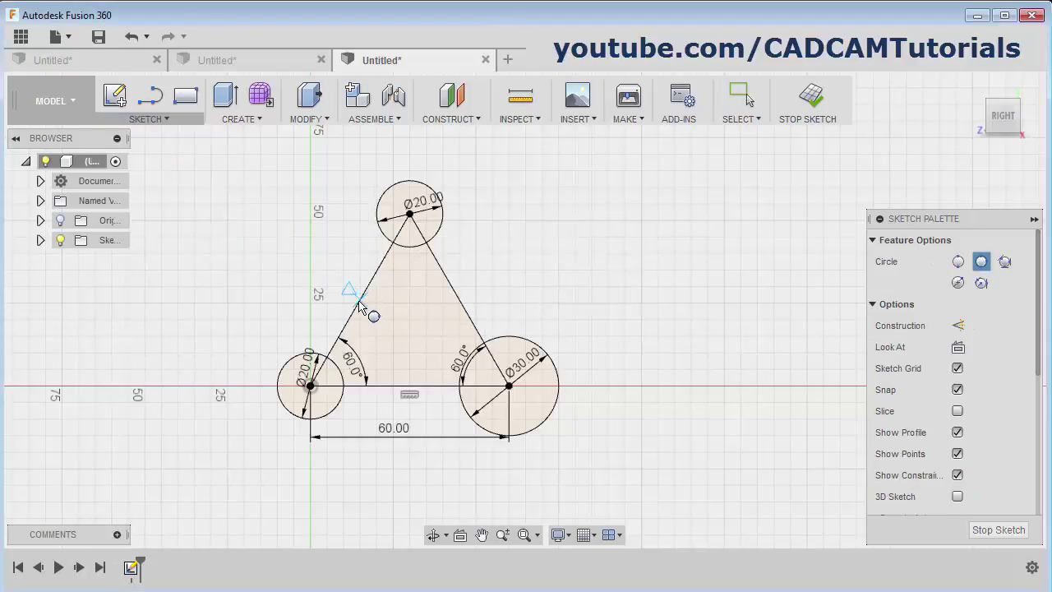
{"action": "left_click", "coordinate": [460, 302]}
{"action": "left_click", "coordinate": [405, 384]}
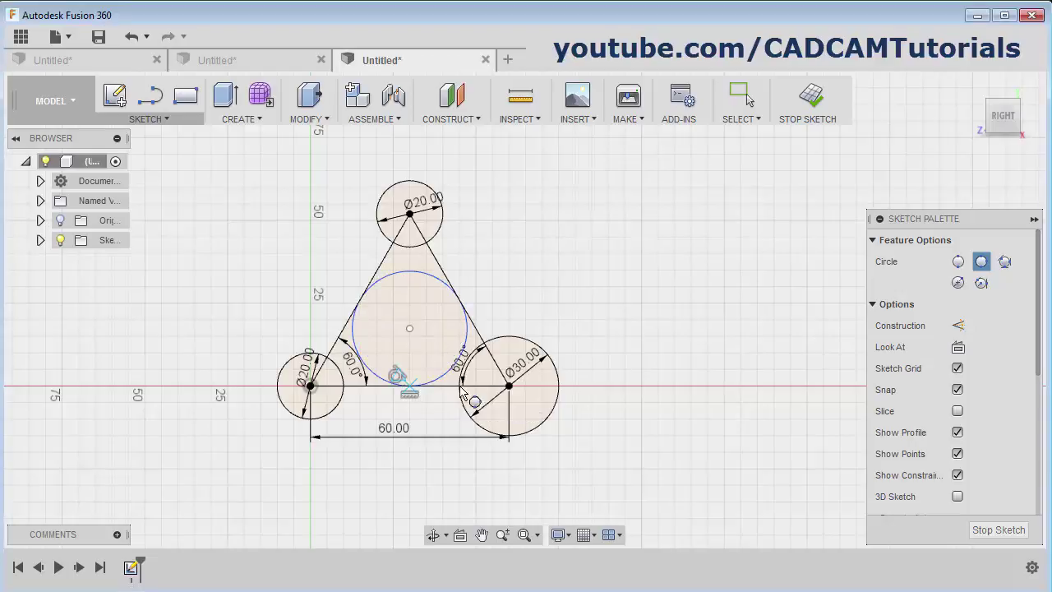
{"action": "key", "text": "Escape"}
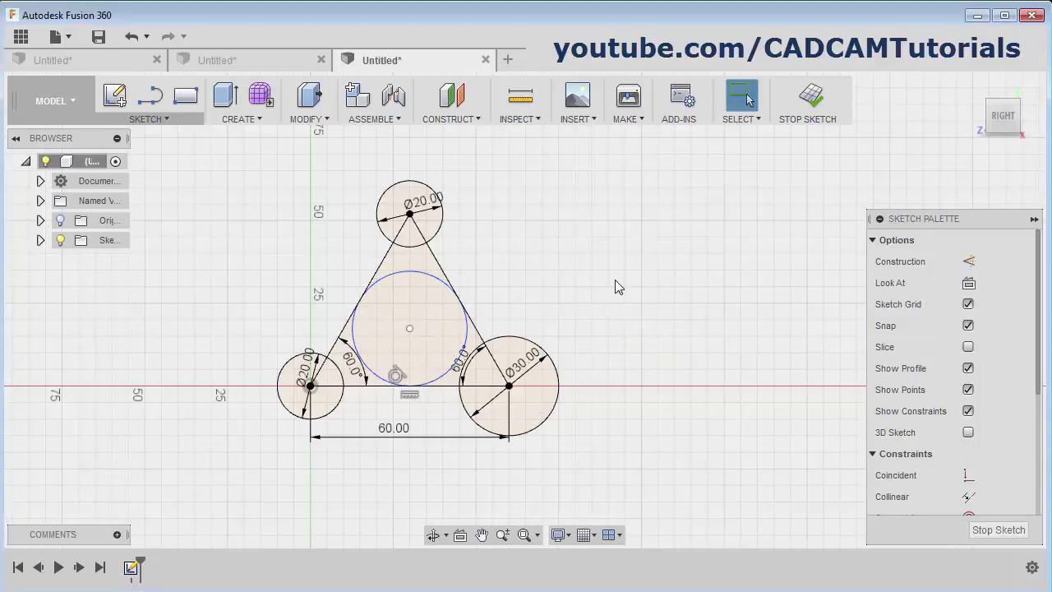